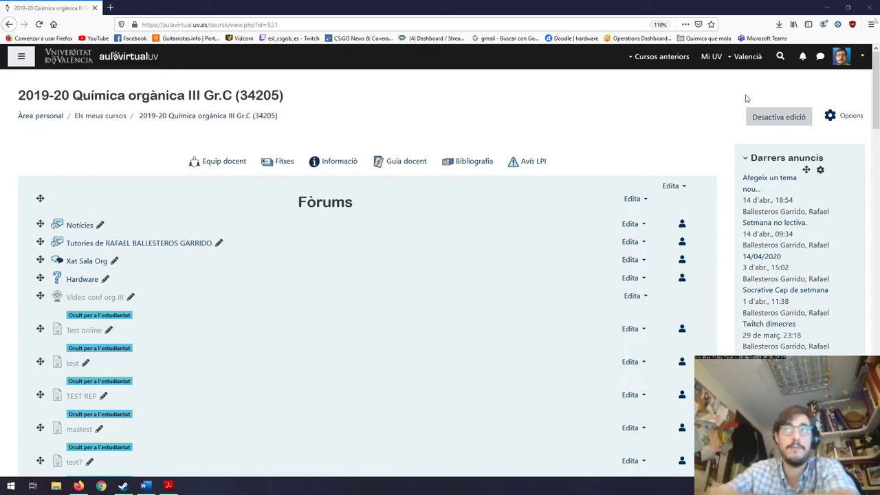
- Open the list of questions in the course's question bank
{"action": "left_click", "coordinate": [846, 115]}
{"action": "left_click", "coordinate": [296, 171]}
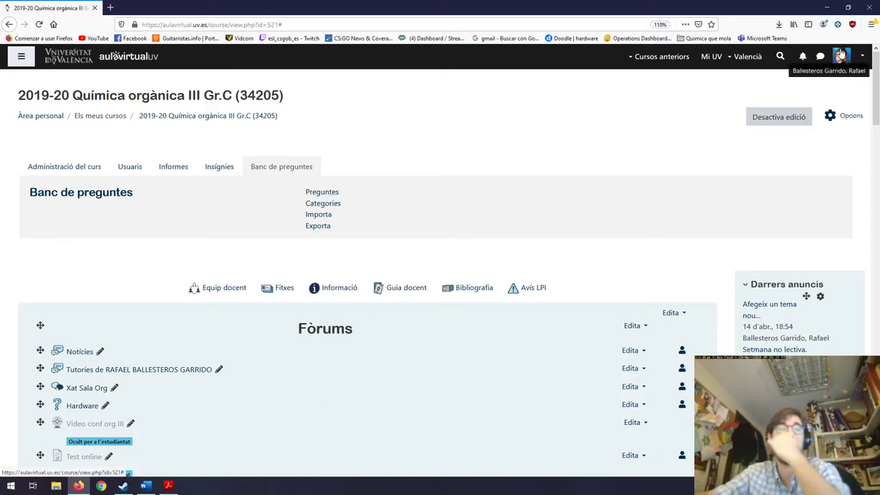
{"action": "left_click", "coordinate": [321, 192]}
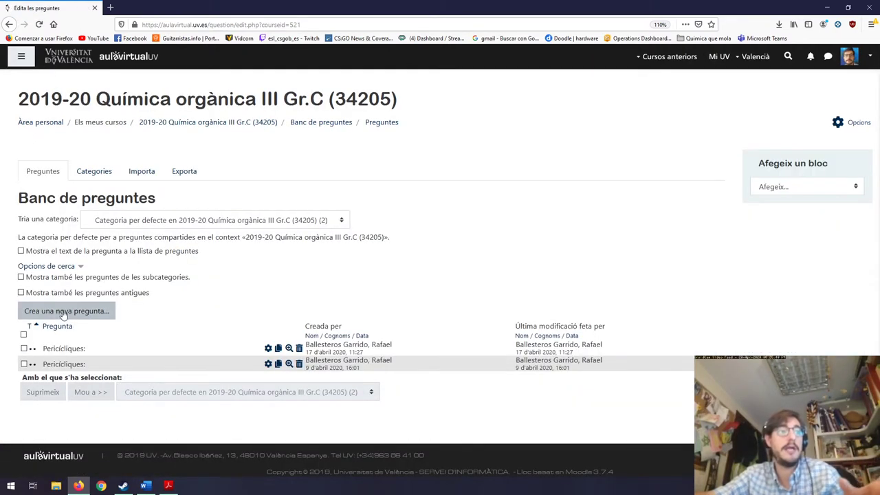
{"action": "left_click", "coordinate": [64, 311]}
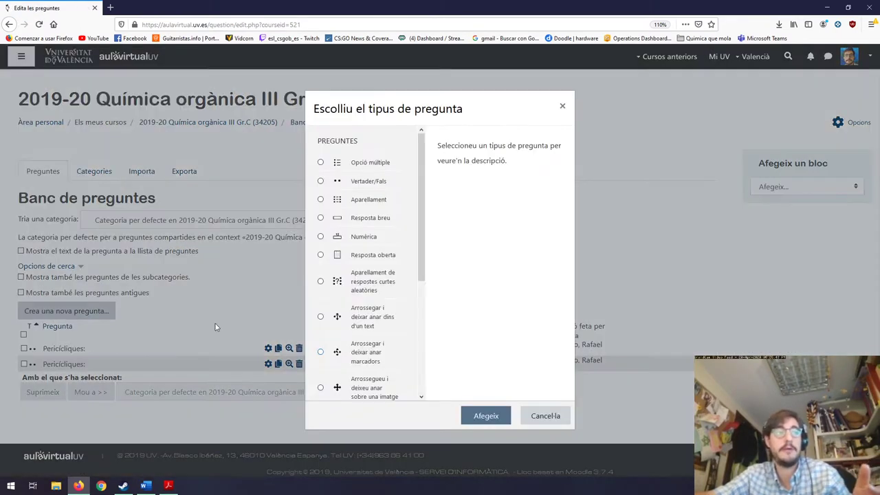
{"action": "left_click", "coordinate": [562, 106]}
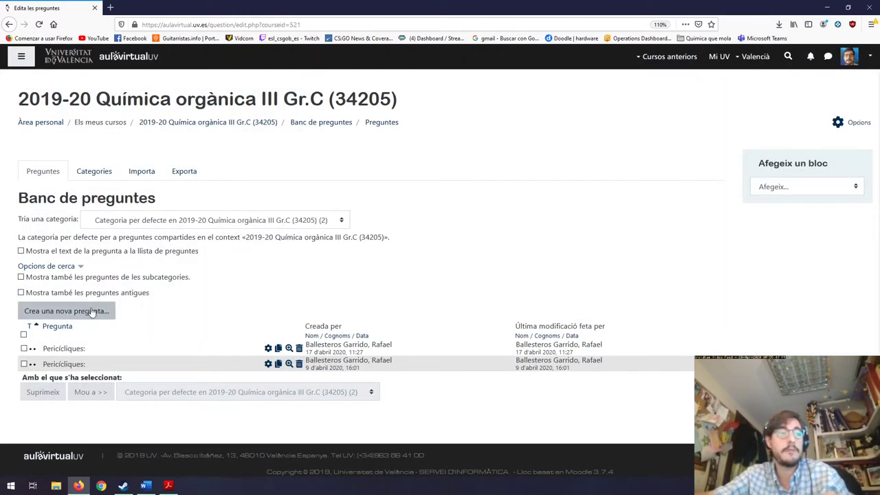
{"action": "left_click", "coordinate": [24, 348]}
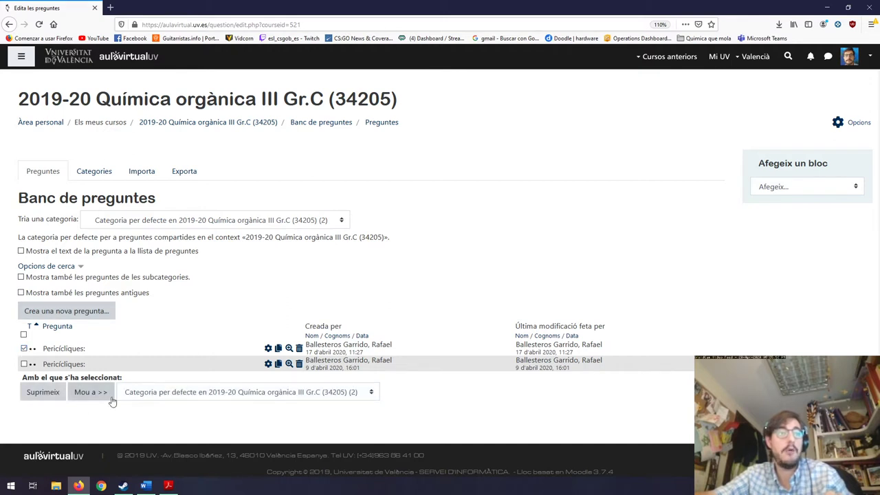
- Look through the questions stored in the Tema 1 category of the question bank
{"action": "left_click", "coordinate": [89, 172]}
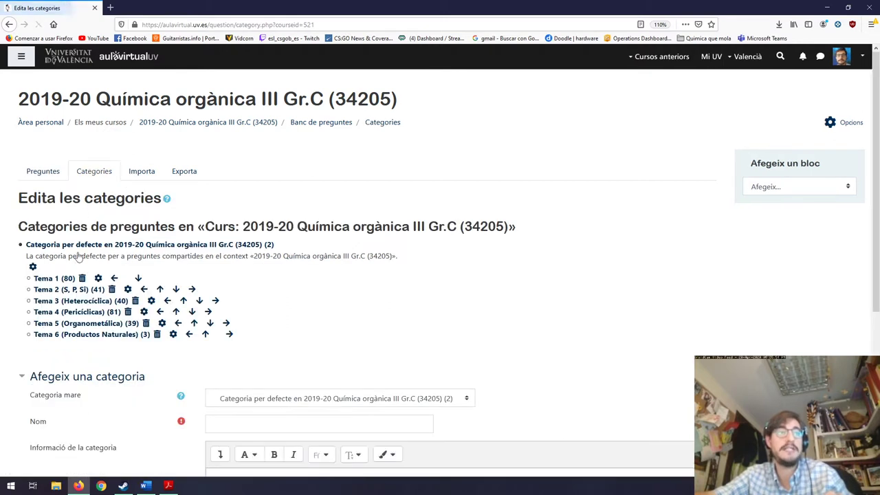
{"action": "scroll", "coordinate": [433, 346], "scroll_direction": "down", "scroll_amount": 10}
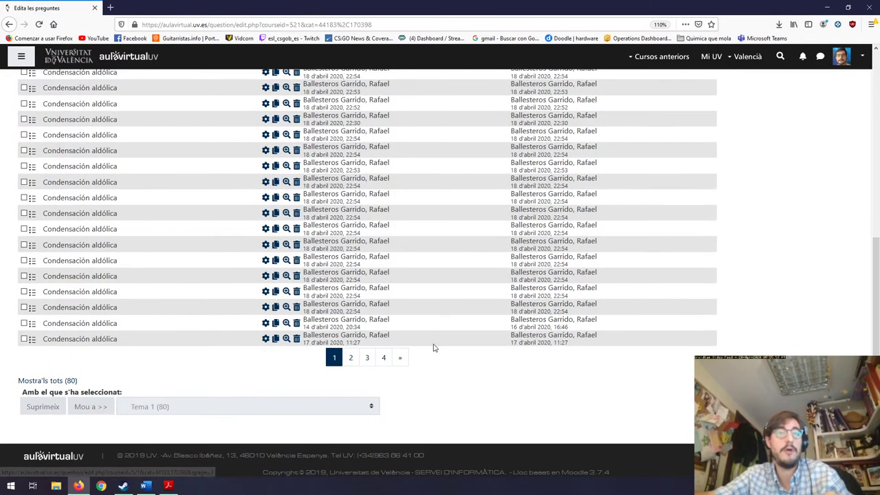
{"action": "scroll", "coordinate": [452, 374], "scroll_direction": "up", "scroll_amount": 10}
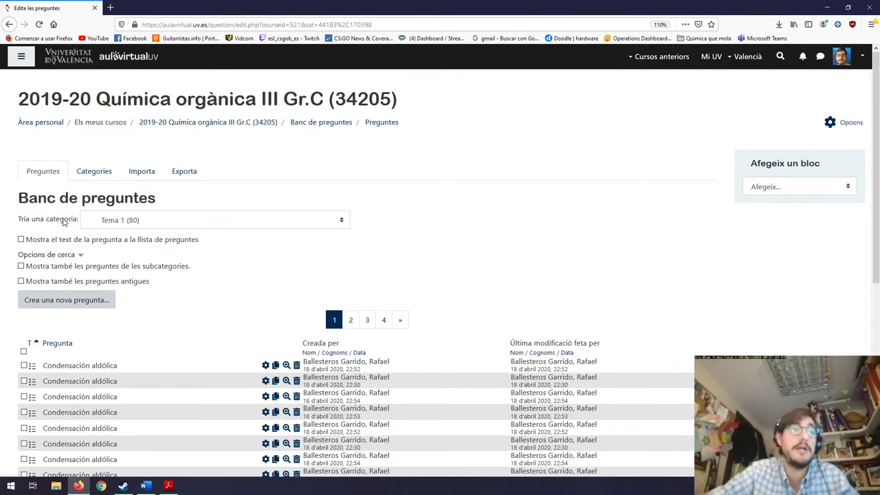
- Return to the question categories and open the questions of Tema 6 (Productos Naturales)
{"action": "left_click", "coordinate": [86, 176]}
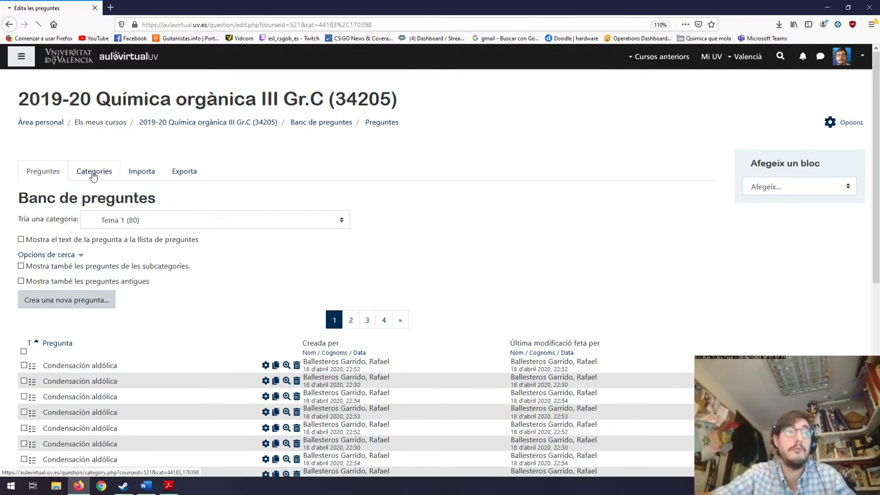
{"action": "left_click", "coordinate": [47, 176]}
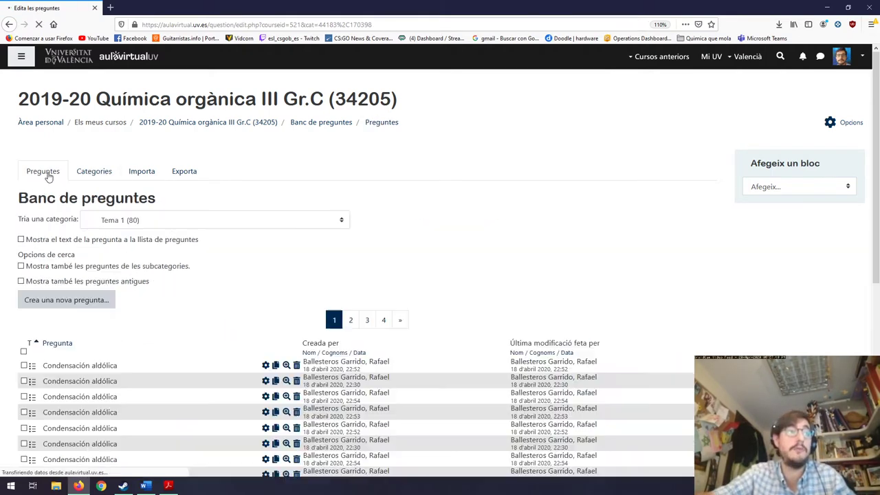
{"action": "left_click", "coordinate": [91, 175]}
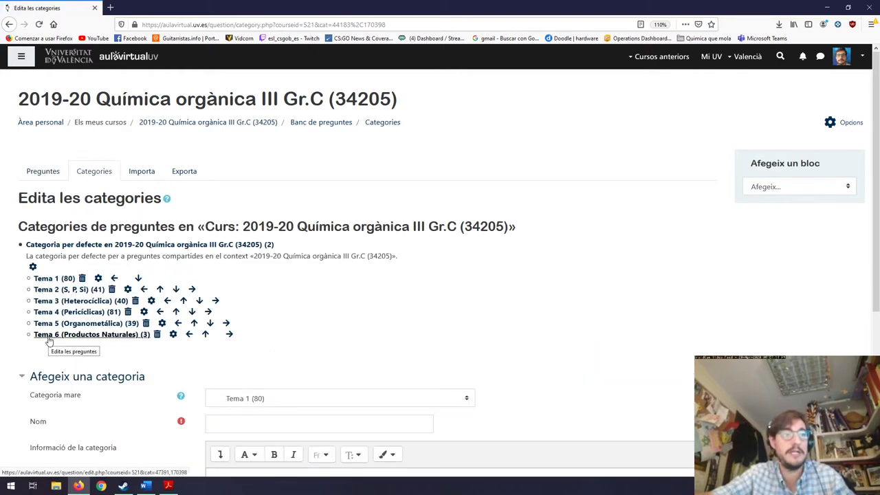
{"action": "left_click", "coordinate": [49, 337]}
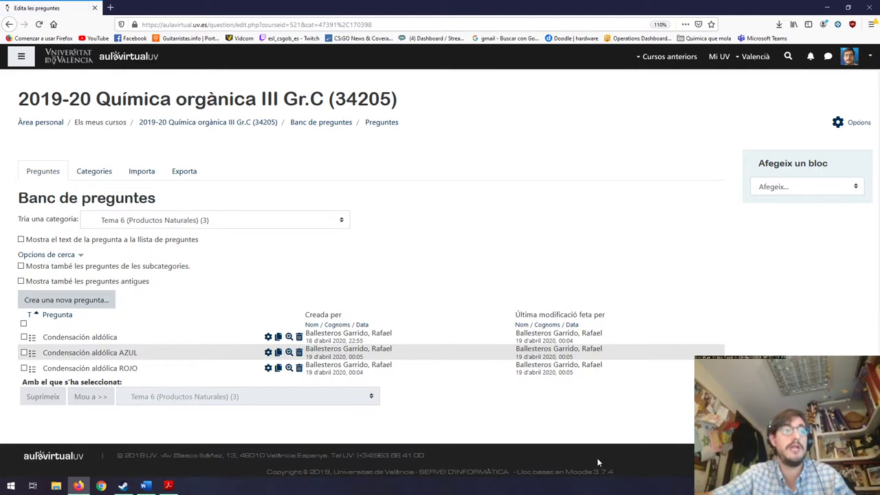
- Start a new multiple-choice question (Opció múltiple) in the Tema 6 category
{"action": "left_click", "coordinate": [103, 300]}
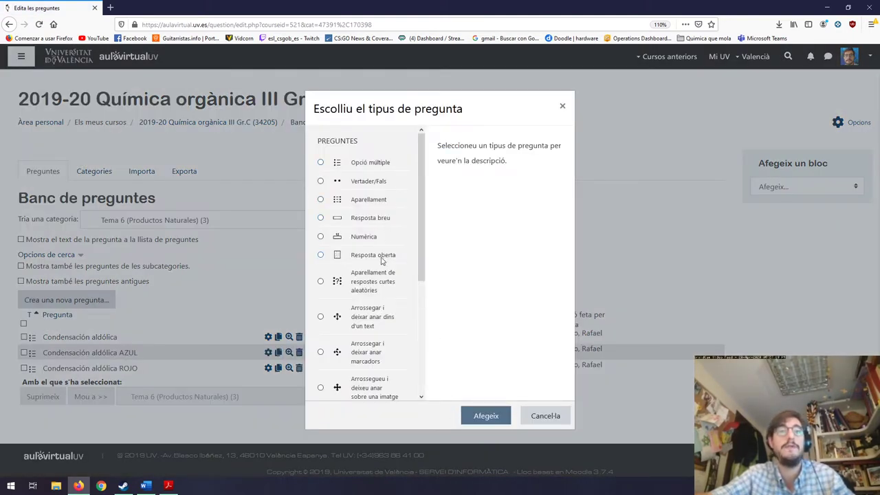
{"action": "scroll", "coordinate": [408, 243], "scroll_direction": "down", "scroll_amount": 5}
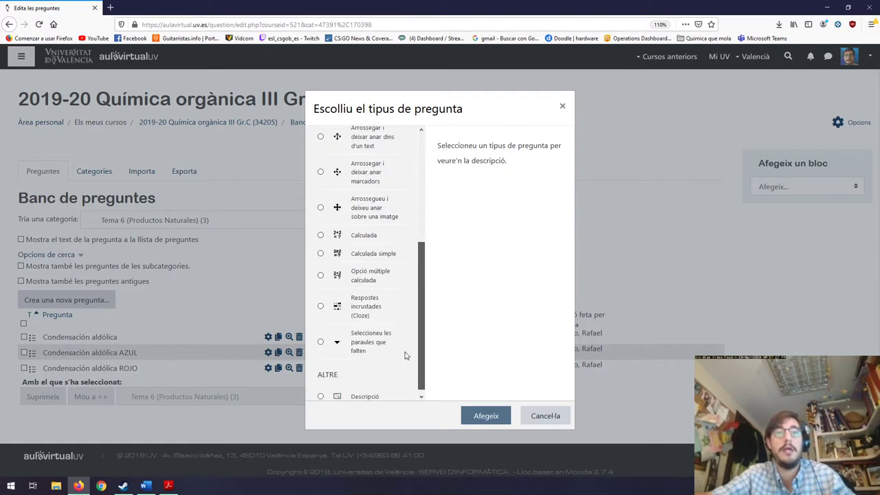
{"action": "scroll", "coordinate": [403, 381], "scroll_direction": "up", "scroll_amount": 5}
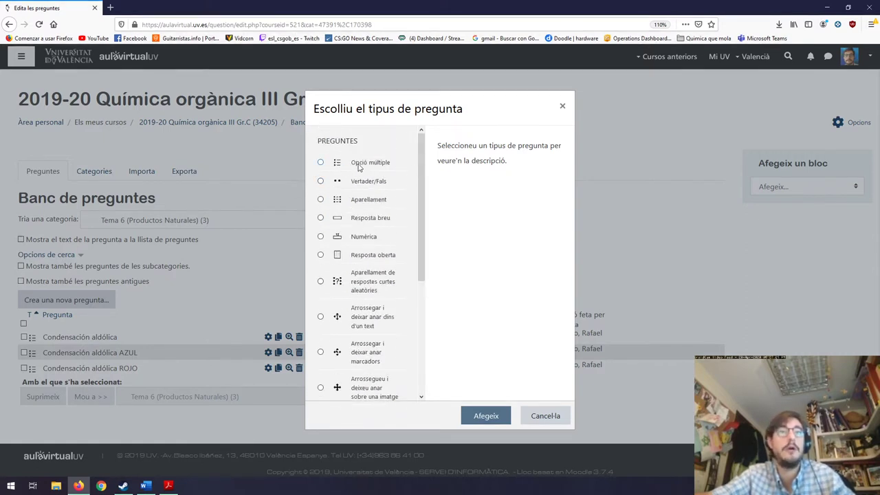
{"action": "left_click", "coordinate": [321, 163]}
{"action": "left_click", "coordinate": [488, 416]}
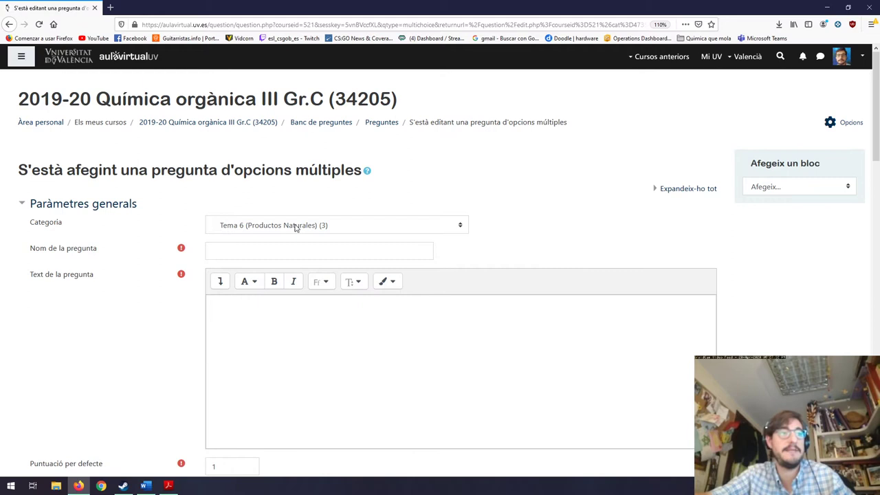
- Name the question "Ribosa" and enter "Estructura de la ribosa:" as the question text
{"action": "left_click", "coordinate": [287, 251]}
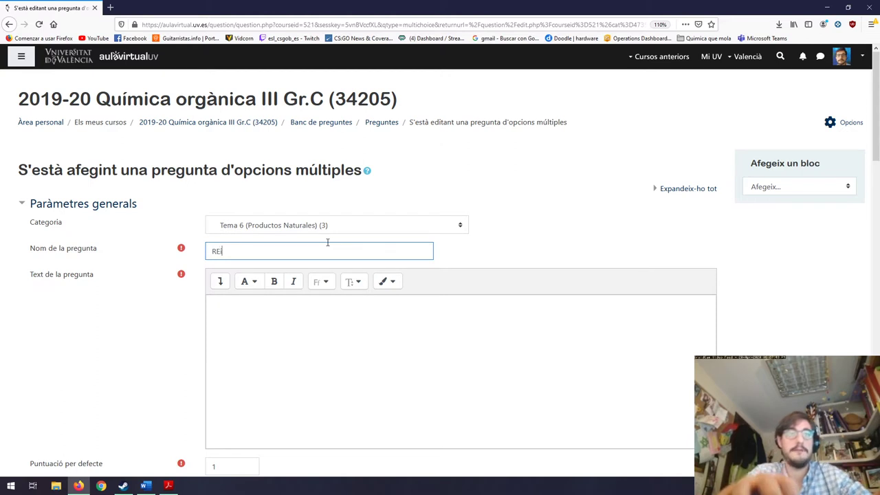
{"action": "type", "text": "sa"}
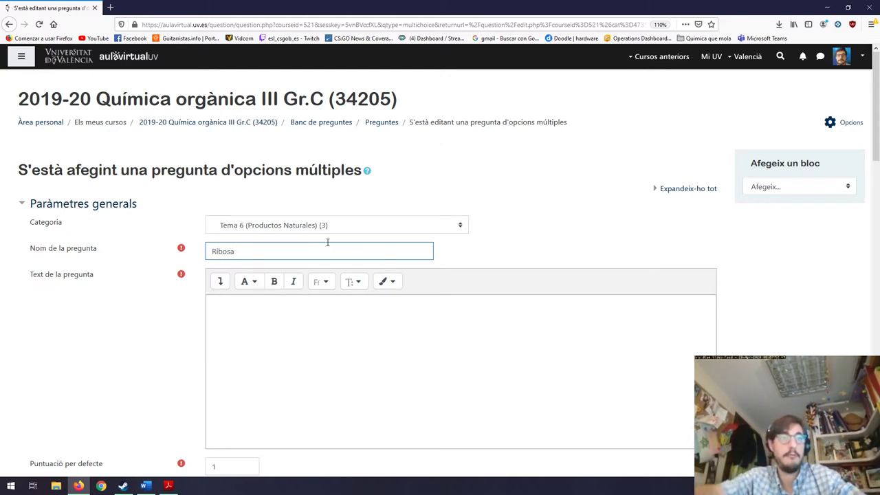
{"action": "left_click", "coordinate": [330, 343]}
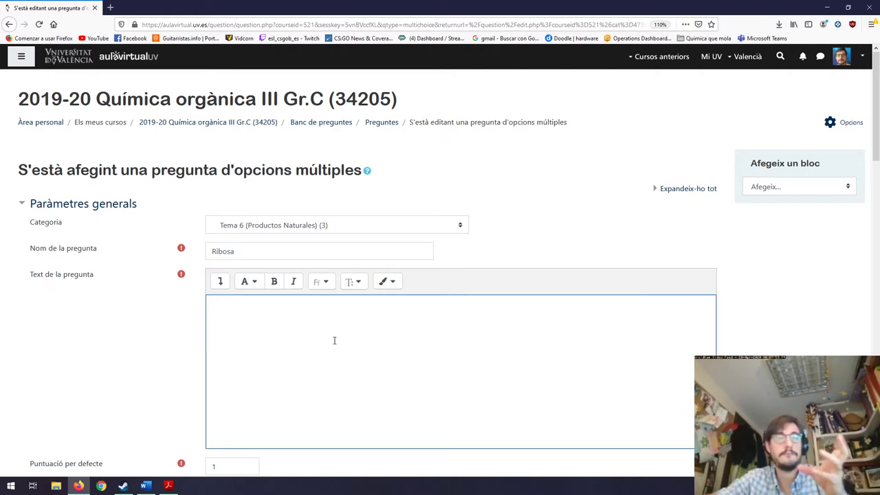
{"action": "scroll", "coordinate": [334, 340], "scroll_direction": "down", "scroll_amount": 5}
{"action": "scroll", "coordinate": [335, 340], "scroll_direction": "up", "scroll_amount": 5}
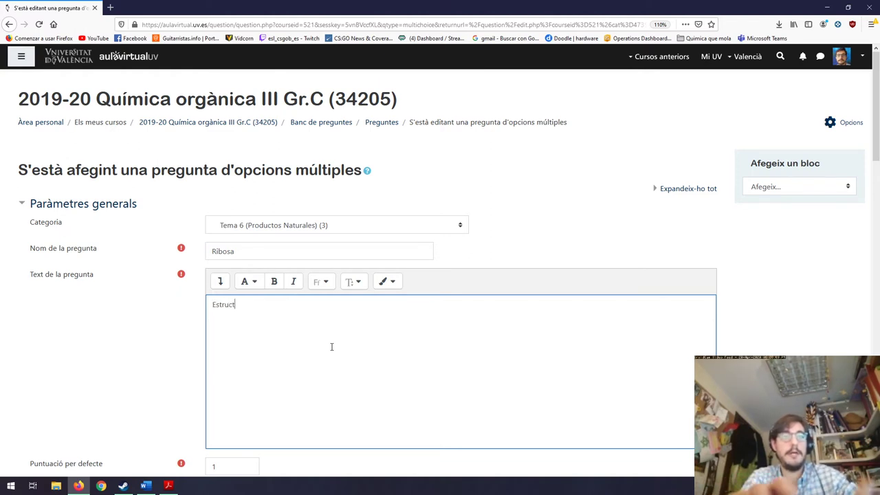
{"action": "type", "text": "de la ribosa:"}
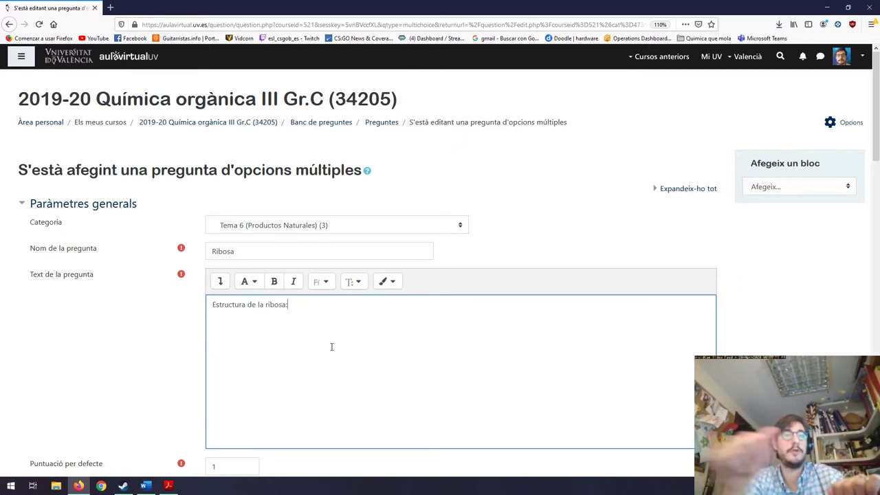
- Place the cursor in the answer text of Opció 1, in the Respostes section
{"action": "scroll", "coordinate": [331, 347], "scroll_direction": "down", "scroll_amount": 10}
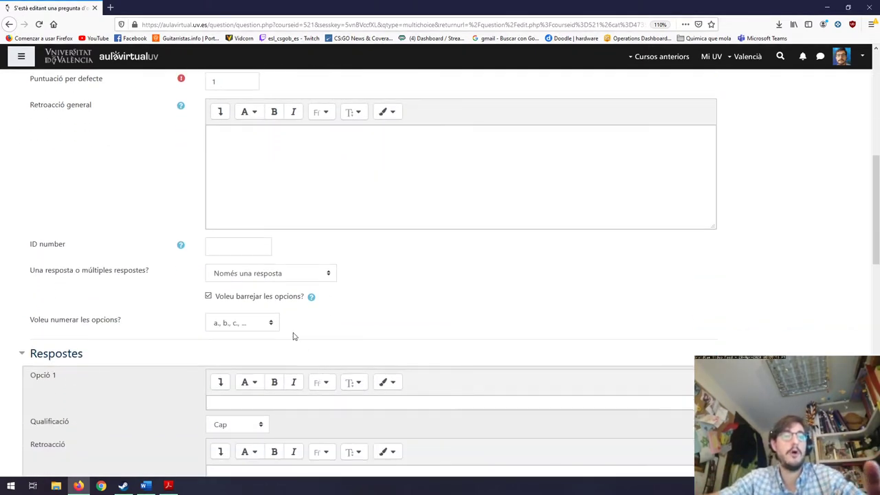
{"action": "scroll", "coordinate": [334, 328], "scroll_direction": "up", "scroll_amount": 4}
{"action": "scroll", "coordinate": [295, 319], "scroll_direction": "down", "scroll_amount": 6}
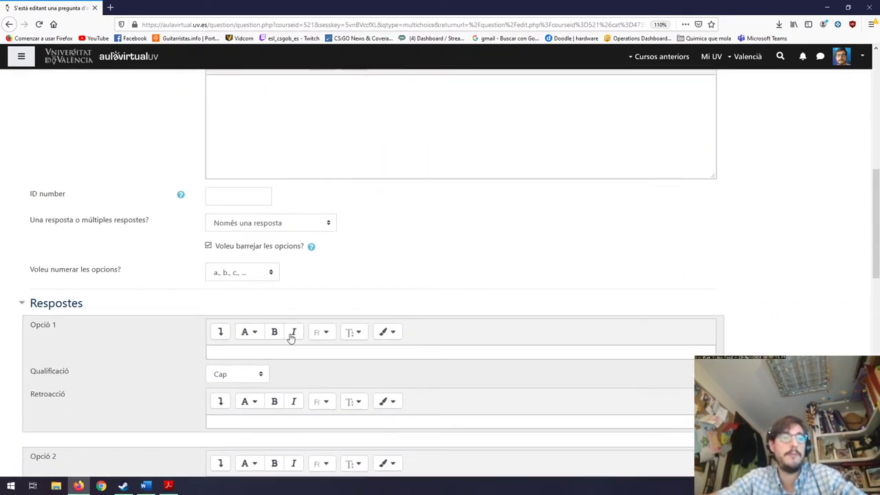
{"action": "left_click", "coordinate": [229, 345]}
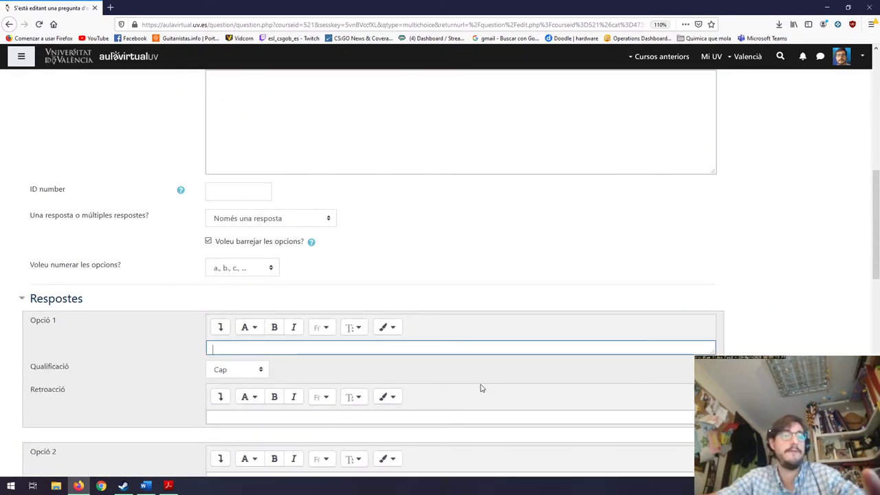
- Launch ChemDraw with a blank document
{"action": "left_click", "coordinate": [11, 486]}
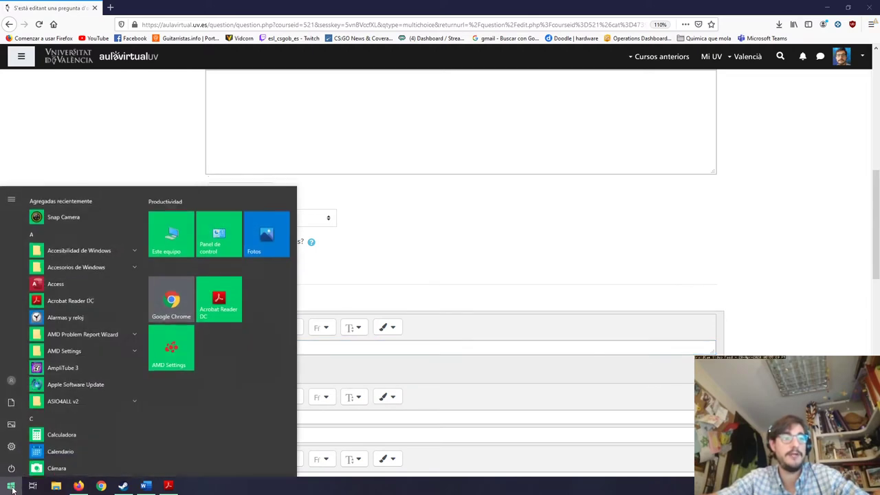
{"action": "type", "text": "chemdraw"}
{"action": "key", "text": "Return"}
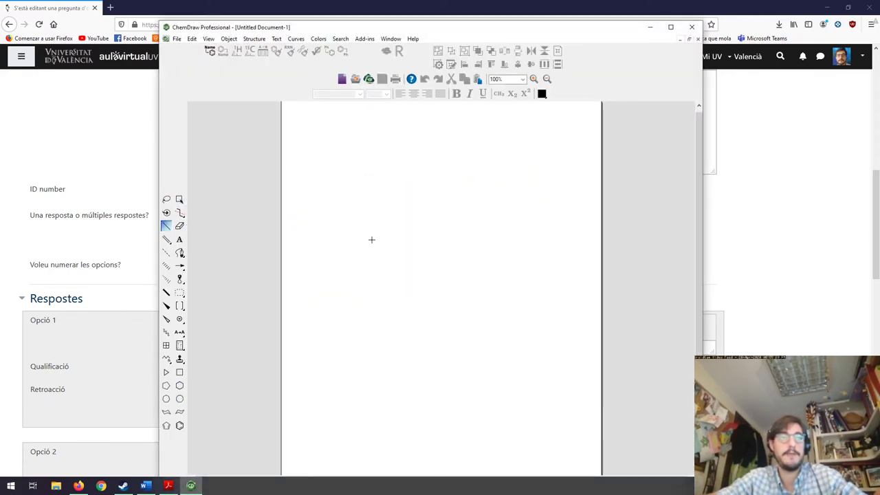
- Draw a vertical five-carbon chain with an OH group on the right side of each of the four lower carbons
{"action": "left_click_drag", "start_coordinate": [371, 240], "coordinate": [372, 275]}
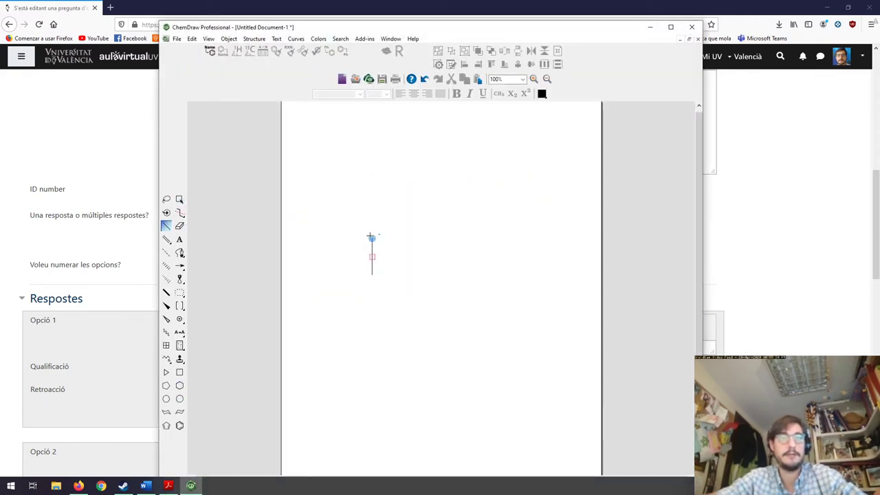
{"action": "left_click", "coordinate": [372, 237]}
{"action": "left_click_drag", "start_coordinate": [372, 237], "coordinate": [397, 236]}
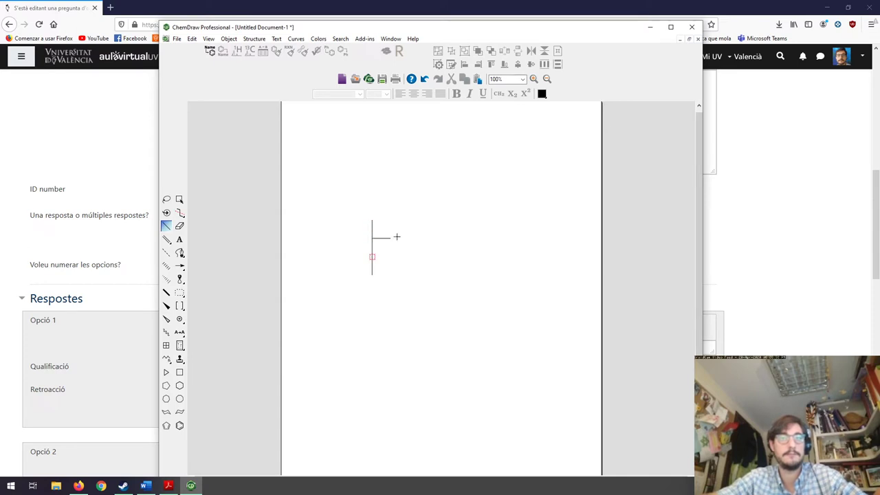
{"action": "key", "text": "o"}
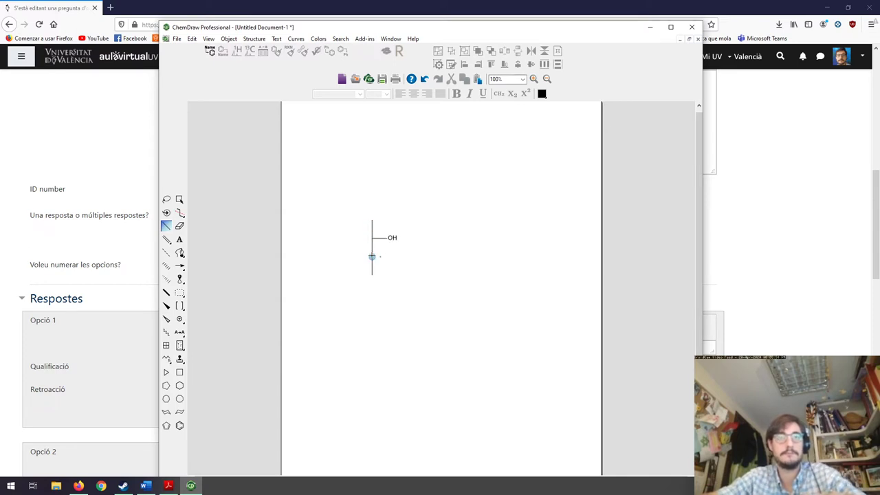
{"action": "mouse_move", "coordinate": [386, 257]}
{"action": "left_mouse_down"}
{"action": "mouse_move", "coordinate": [373, 255]}
{"action": "mouse_move", "coordinate": [392, 255]}
{"action": "mouse_move", "coordinate": [391, 274]}
{"action": "mouse_move", "coordinate": [370, 294]}
{"action": "mouse_move", "coordinate": [389, 292]}
{"action": "left_mouse_up"}
{"action": "key", "text": "o"}
{"action": "key", "text": "o"}
{"action": "key", "text": "o"}
- Add a double-bonded O to the top carbon of the chain to form the aldehyde
{"action": "left_click_drag", "start_coordinate": [372, 220], "coordinate": [390, 220]}
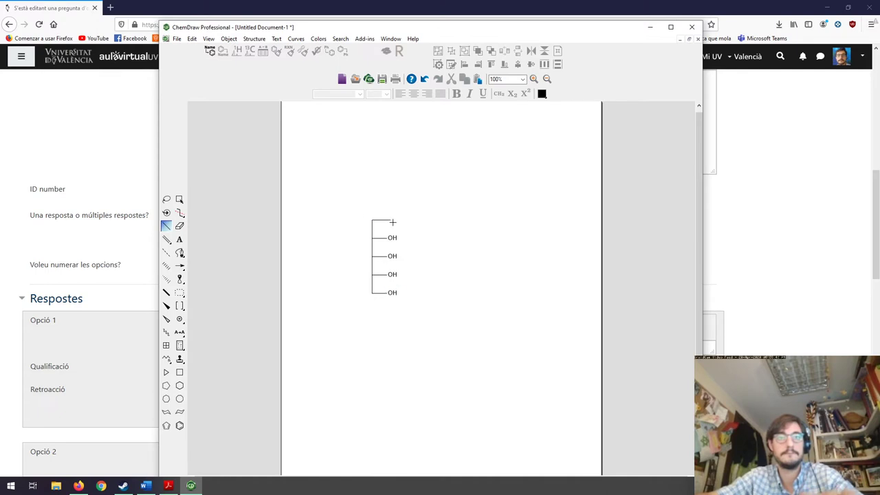
{"action": "left_click", "coordinate": [382, 221]}
{"action": "key", "text": "o"}
- Select the drawn sugar and generate its systematic name with Convert Structure to Name
{"action": "left_click", "coordinate": [178, 198]}
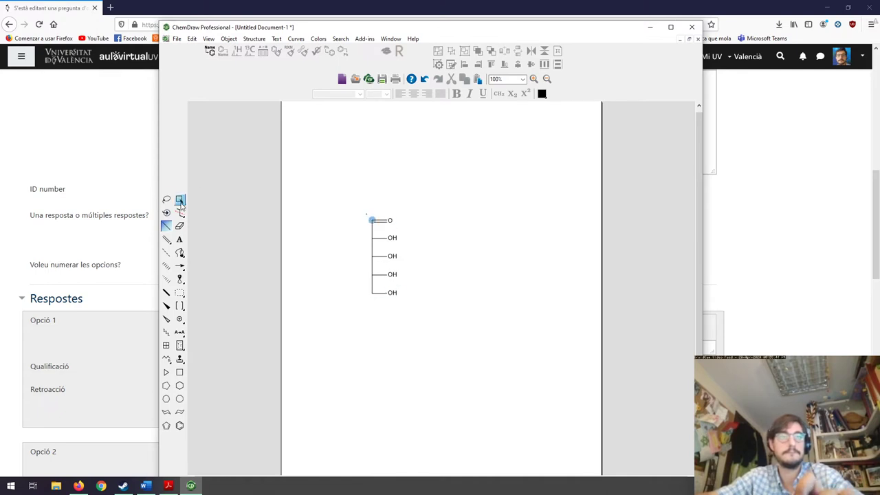
{"action": "left_click", "coordinate": [254, 39]}
{"action": "left_click", "coordinate": [324, 326]}
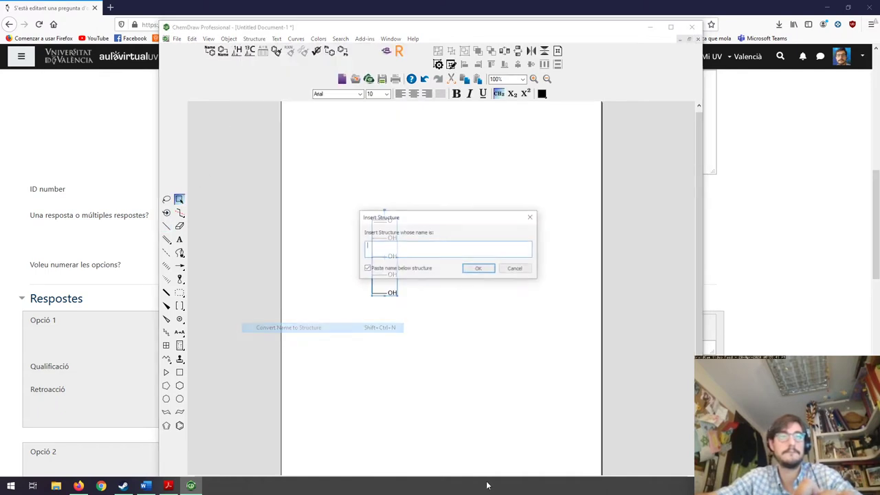
{"action": "left_click", "coordinate": [516, 268]}
{"action": "left_click", "coordinate": [253, 38]}
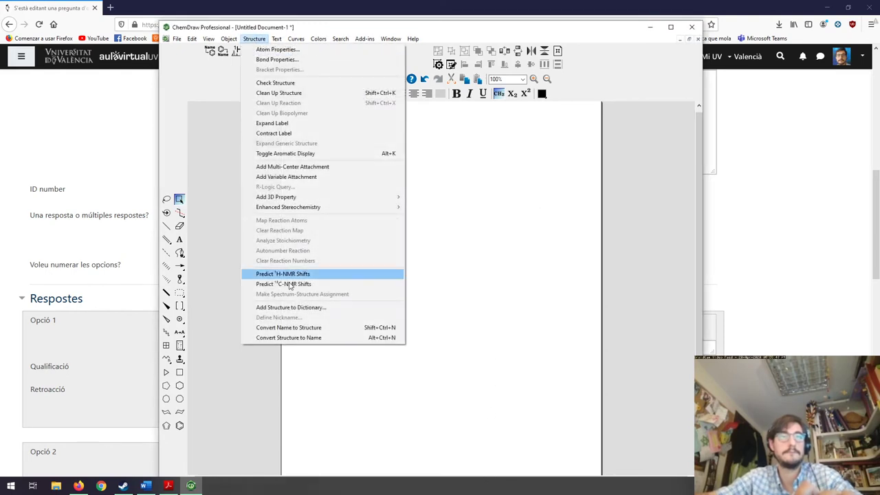
{"action": "left_click", "coordinate": [300, 337]}
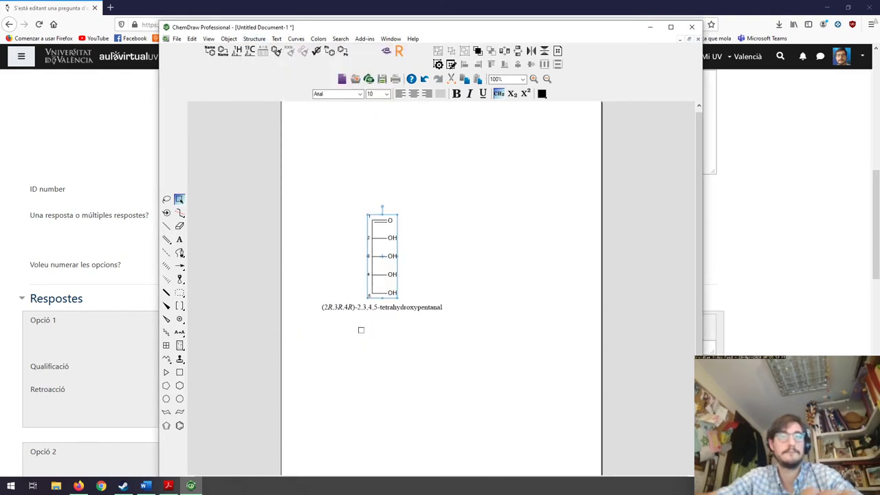
- Copy the generated name (2R,3R,4R)-2,3,4,5-tetrahydroxypentanal from ChemDraw and paste it as answer option 1 of the Moodle question
{"action": "double_click", "coordinate": [337, 307]}
{"action": "key", "text": "ctrl+a"}
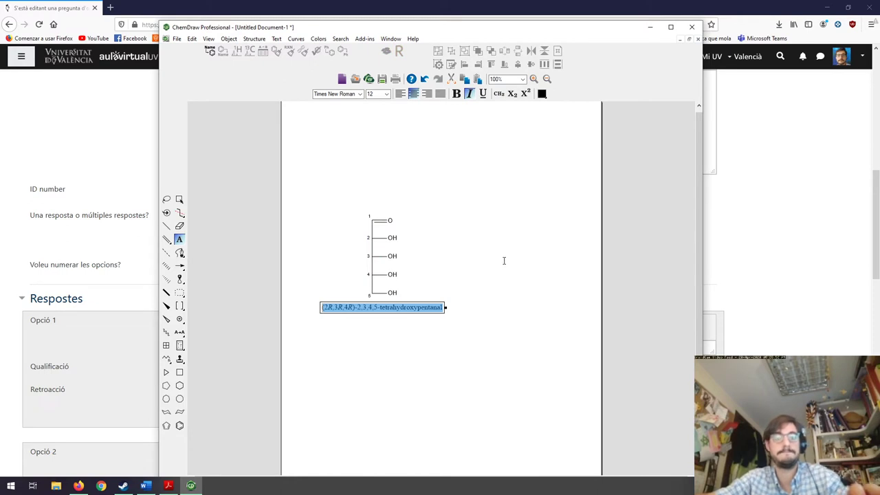
{"action": "key", "text": "ctrl+c"}
{"action": "left_click", "coordinate": [650, 27]}
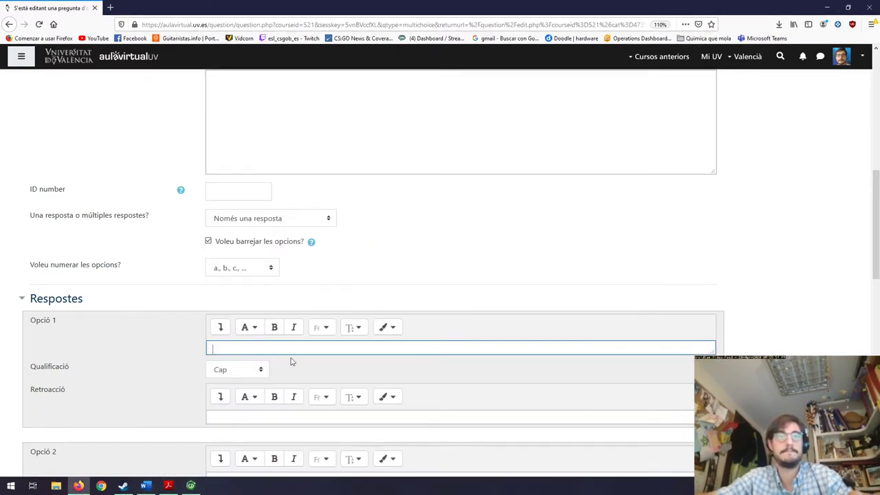
{"action": "left_click", "coordinate": [255, 350]}
{"action": "key", "text": "ctrl+v"}
- Paste the same copied name into answer options 2, 3 and 4
{"action": "scroll", "coordinate": [475, 375], "scroll_direction": "down", "scroll_amount": 3}
{"action": "left_click", "coordinate": [233, 370]}
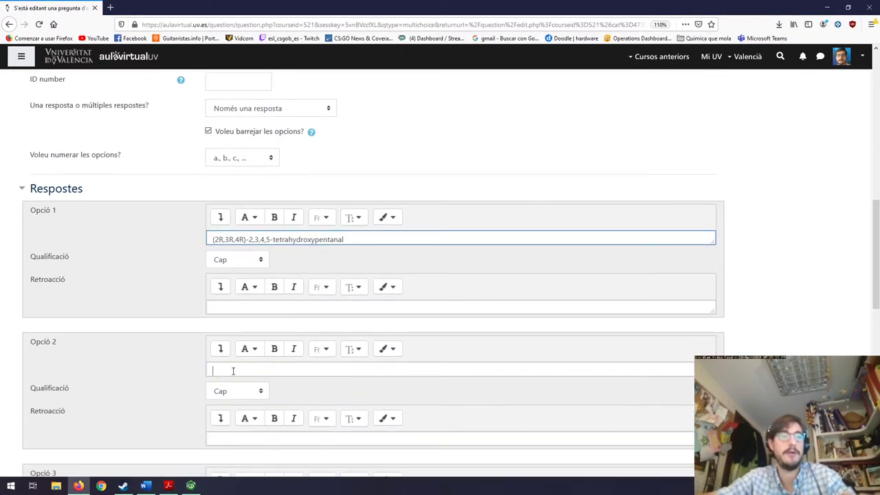
{"action": "key", "text": "ctrl+v"}
{"action": "scroll", "coordinate": [356, 391], "scroll_direction": "down", "scroll_amount": 3}
{"action": "left_click", "coordinate": [226, 389]}
{"action": "key", "text": "ctrl+v"}
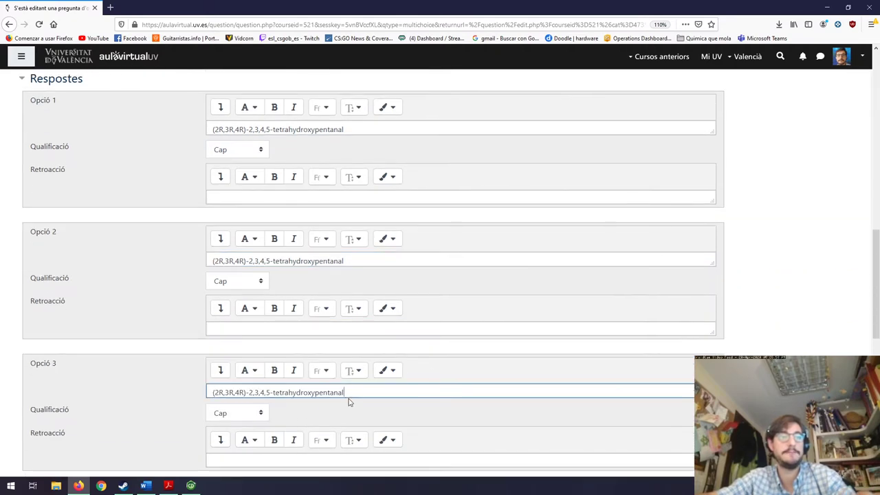
{"action": "scroll", "coordinate": [350, 401], "scroll_direction": "down", "scroll_amount": 1}
{"action": "scroll", "coordinate": [301, 424], "scroll_direction": "down", "scroll_amount": 2}
{"action": "left_click", "coordinate": [236, 415]}
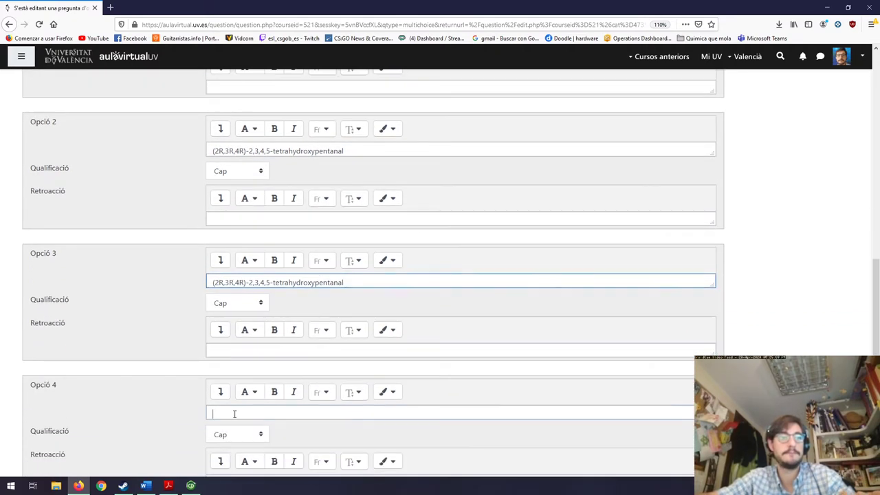
{"action": "key", "text": "ctrl+v"}
- Change the stereodescriptor of carbon 3 in option 2 so the answer reads (2R,3S,4R)-2,3,4,5-tetrahydroxypentanal
{"action": "scroll", "coordinate": [338, 357], "scroll_direction": "up", "scroll_amount": 6}
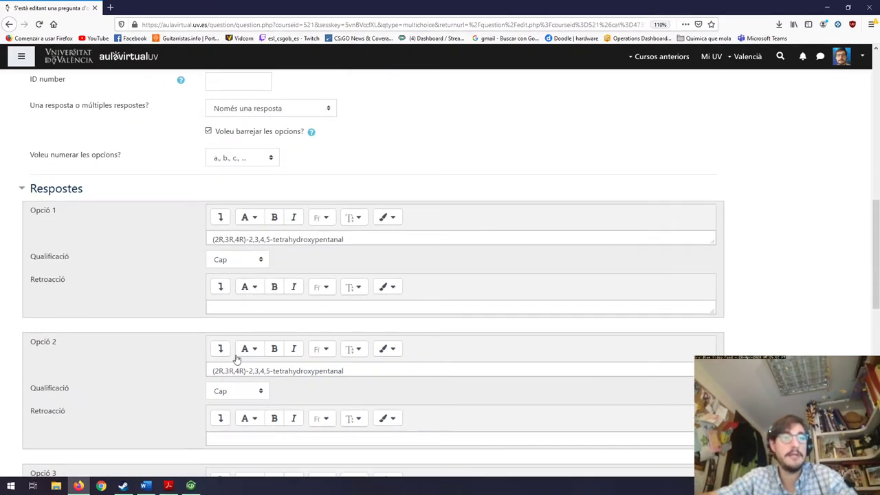
{"action": "left_click", "coordinate": [233, 372]}
{"action": "key", "text": "BackSpace"}
{"action": "type", "text": "S"}
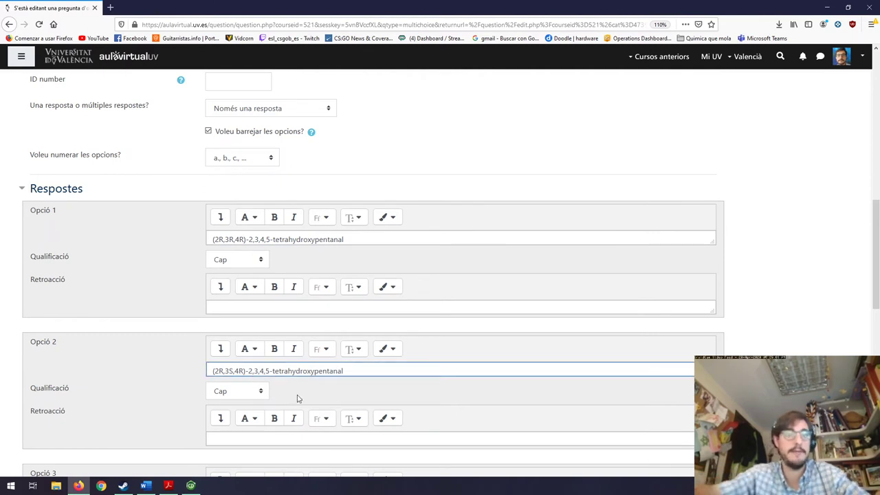
- Change the descriptors of carbons 3 and 4 in option 3 so the answer reads (2R,3S,4S)-2,3,4,5-tetrahydroxypentanal
{"action": "scroll", "coordinate": [244, 344], "scroll_direction": "down", "scroll_amount": 6}
{"action": "left_click", "coordinate": [244, 282]}
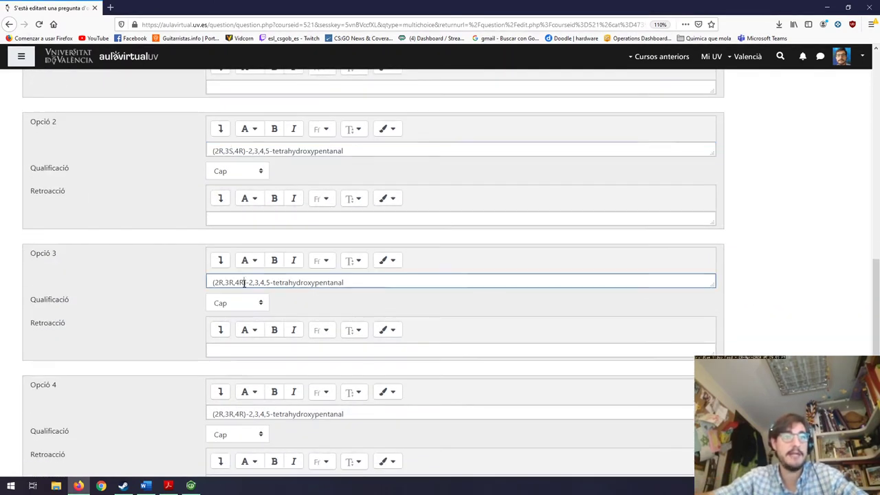
{"action": "key", "text": "BackSpace"}
{"action": "type", "text": "S"}
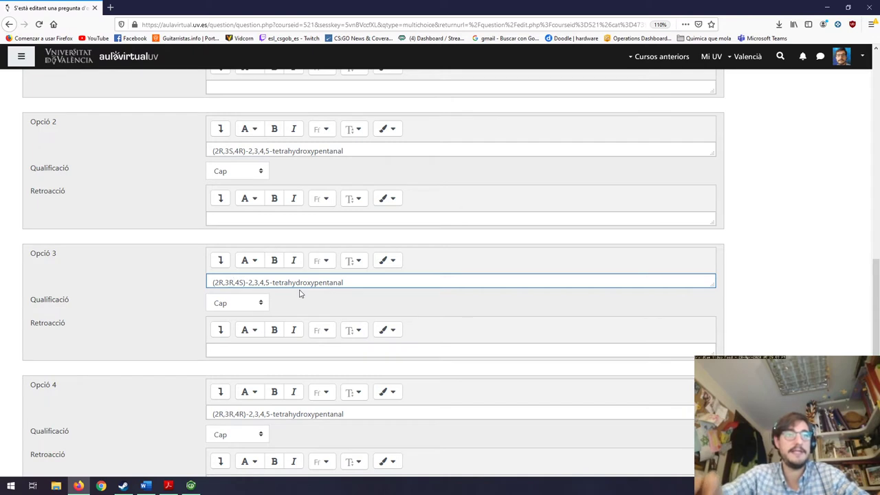
{"action": "key", "text": "Left"}
{"action": "key", "text": "Left"}
{"action": "key", "text": "Left"}
{"action": "key", "text": "BackSpace"}
{"action": "type", "text": "S"}
- Change the descriptors of carbons 2 and 3 in option 4 so the answer reads (2S,3S,4R)-2,3,4,5-tetrahydroxypentanal
{"action": "scroll", "coordinate": [300, 296], "scroll_direction": "down", "scroll_amount": 3}
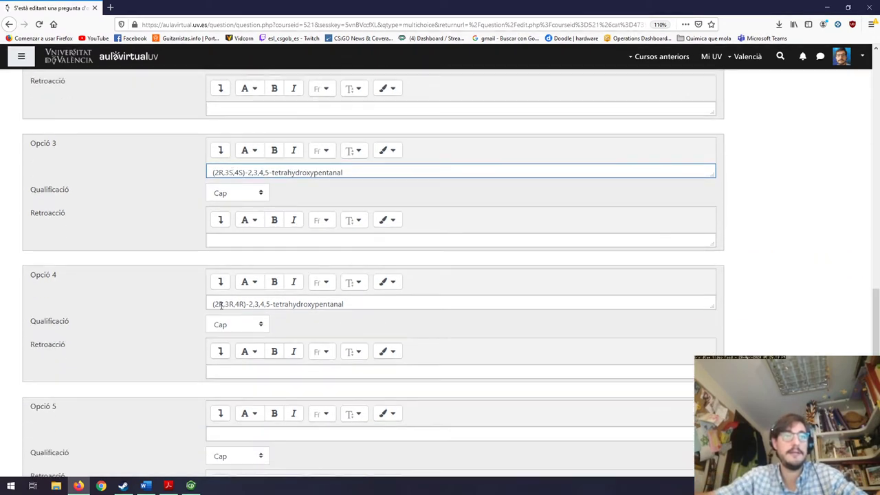
{"action": "left_click", "coordinate": [249, 306]}
{"action": "key", "text": "Left"}
{"action": "key", "text": "Left"}
{"action": "key", "text": "Left"}
{"action": "key", "text": "Left"}
{"action": "key", "text": "Left"}
{"action": "key", "text": "Left"}
{"action": "key", "text": "Left"}
{"action": "key", "text": "Left"}
{"action": "key", "text": "BackSpace"}
{"action": "type", "text": "S"}
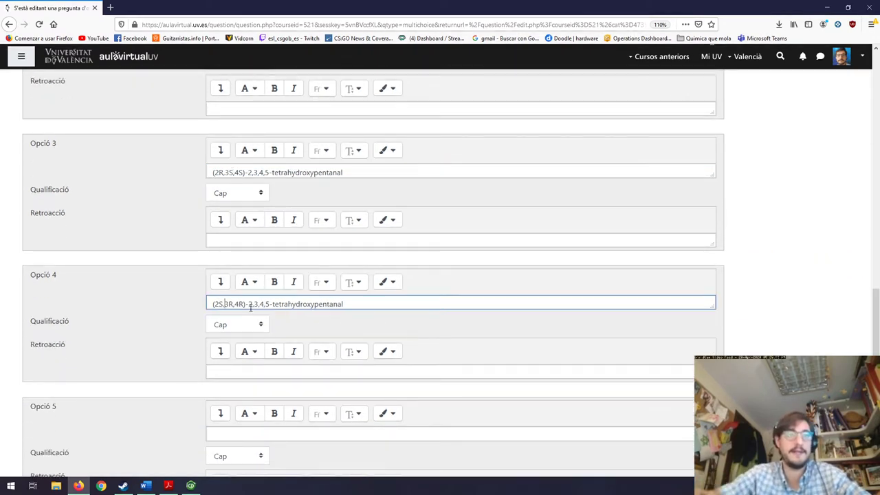
{"action": "key", "text": "Right"}
{"action": "key", "text": "Right"}
{"action": "key", "text": "Right"}
{"action": "key", "text": "BackSpace"}
{"action": "type", "text": "S"}
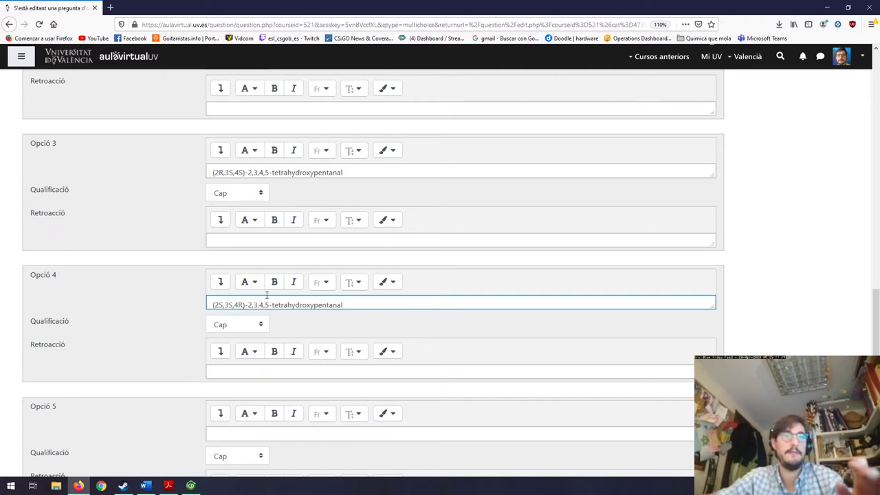
- Set the option numbering to Sense numerar and give option 1 a grade of 100%
{"action": "scroll", "coordinate": [446, 315], "scroll_direction": "up", "scroll_amount": 8}
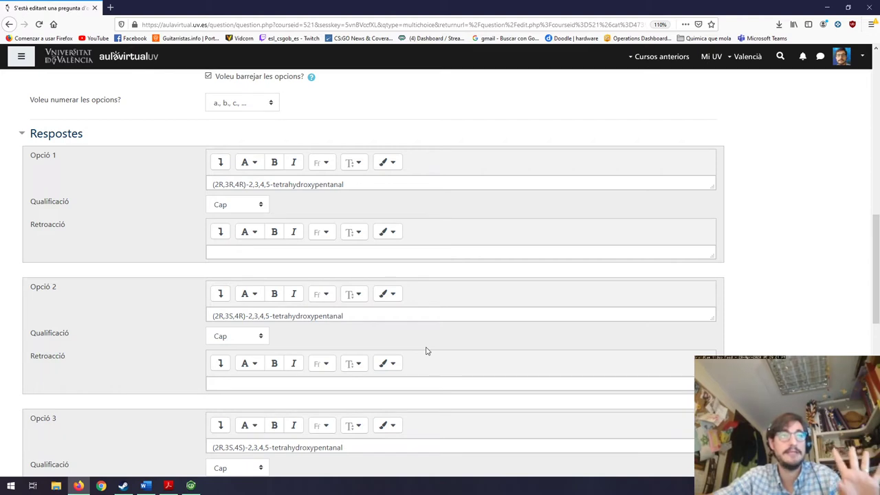
{"action": "scroll", "coordinate": [426, 351], "scroll_direction": "up", "scroll_amount": 3}
{"action": "left_click", "coordinate": [256, 215]}
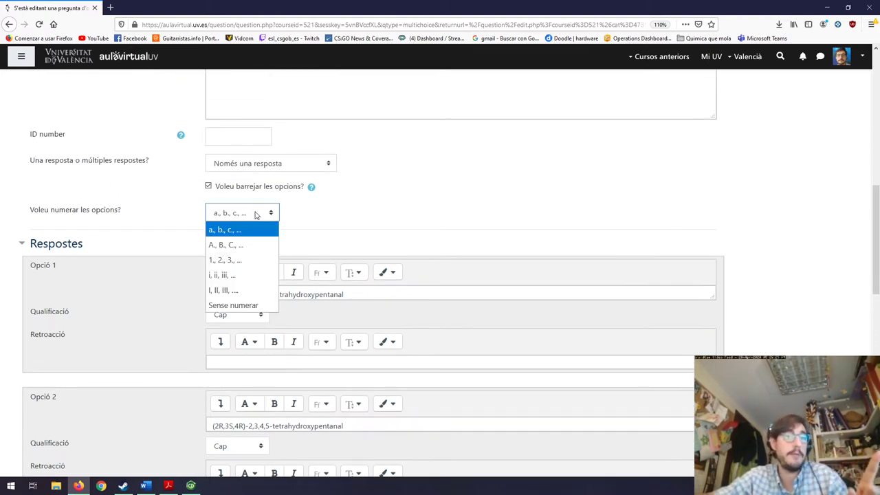
{"action": "left_click", "coordinate": [237, 305]}
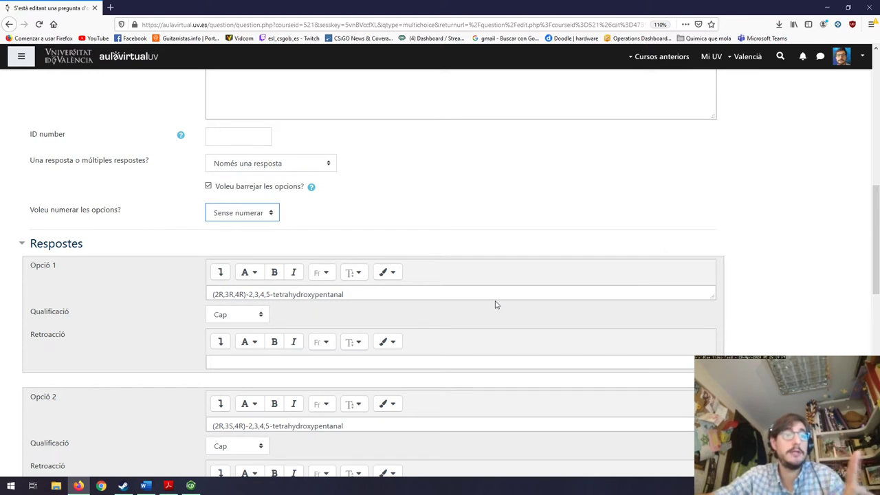
{"action": "left_click", "coordinate": [264, 316]}
{"action": "left_click", "coordinate": [252, 55]}
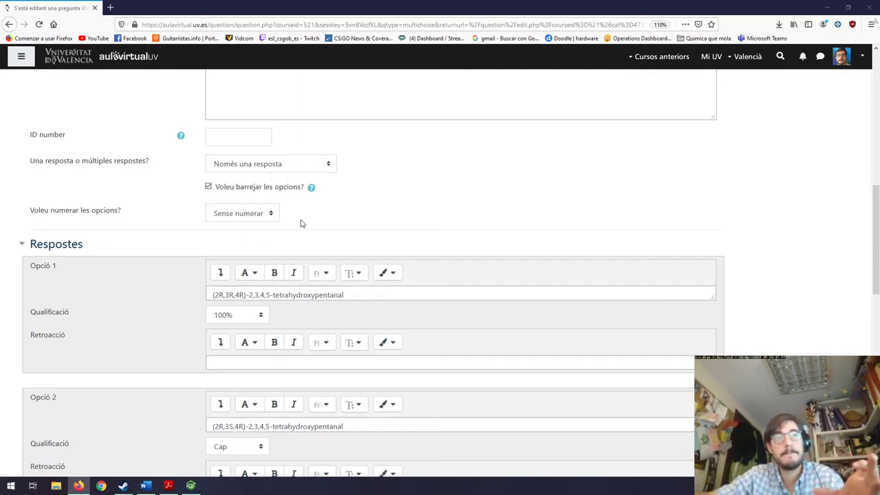
- Review the question form from the name and question text down to the answer settings and options
{"action": "scroll", "coordinate": [300, 222], "scroll_direction": "up", "scroll_amount": 8}
{"action": "scroll", "coordinate": [303, 243], "scroll_direction": "down", "scroll_amount": 7}
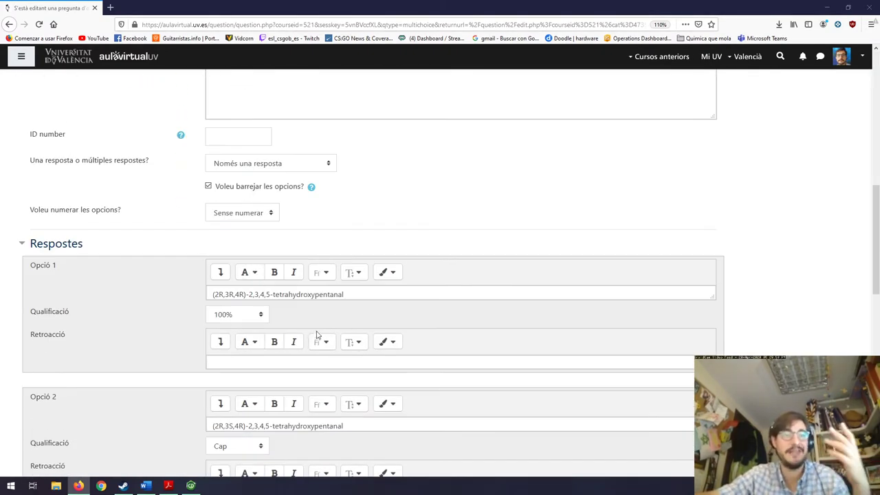
{"action": "scroll", "coordinate": [318, 308], "scroll_direction": "down", "scroll_amount": 3}
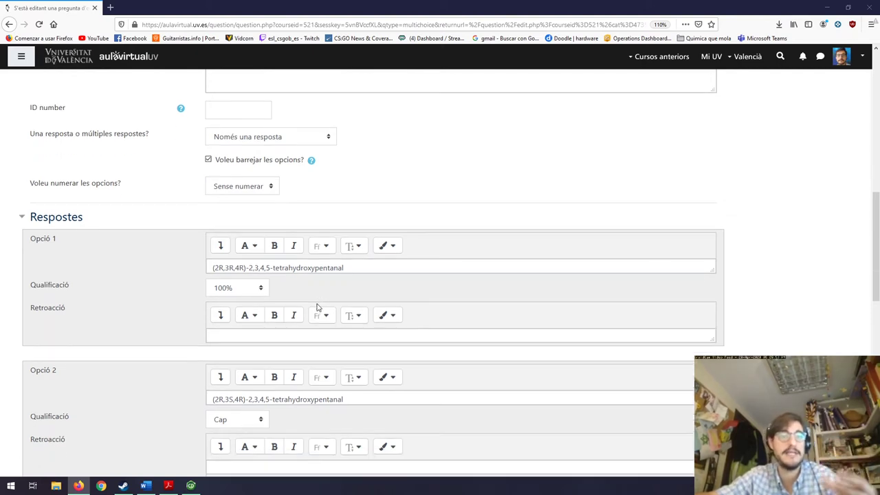
{"action": "scroll", "coordinate": [445, 329], "scroll_direction": "up", "scroll_amount": 15}
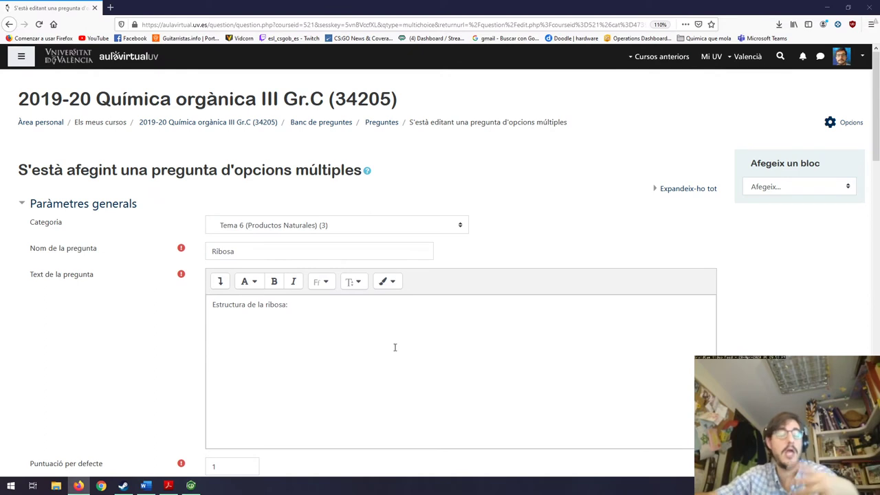
{"action": "scroll", "coordinate": [406, 354], "scroll_direction": "down", "scroll_amount": 3}
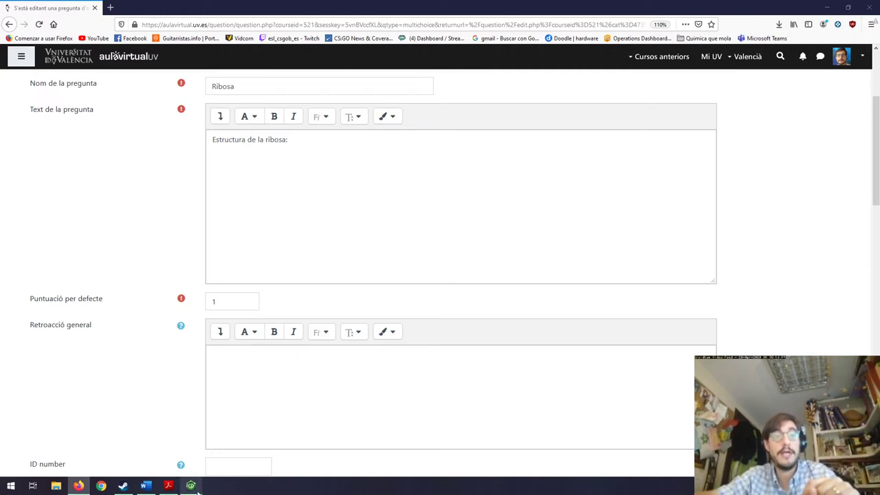
{"action": "left_click", "coordinate": [275, 158]}
{"action": "scroll", "coordinate": [346, 192], "scroll_direction": "down", "scroll_amount": 3}
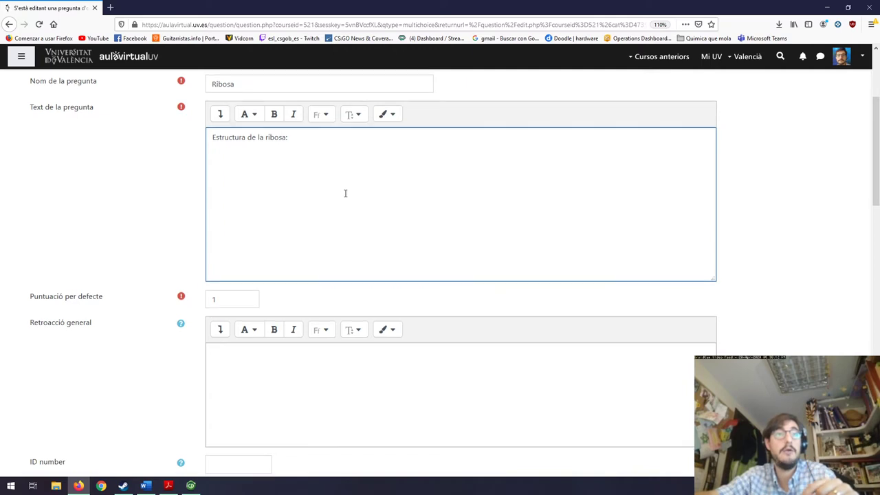
{"action": "scroll", "coordinate": [311, 315], "scroll_direction": "down", "scroll_amount": 2}
{"action": "left_click_drag", "start_coordinate": [367, 295], "coordinate": [213, 290]}
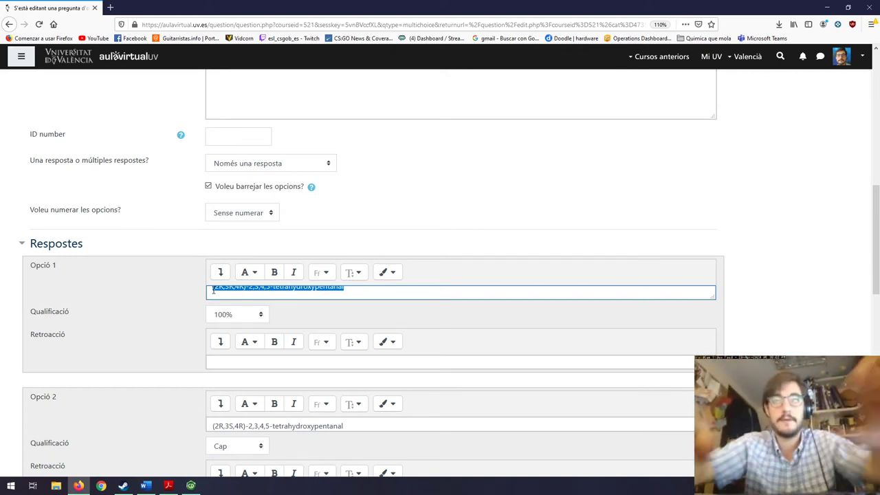
{"action": "scroll", "coordinate": [349, 426], "scroll_direction": "up", "scroll_amount": 5}
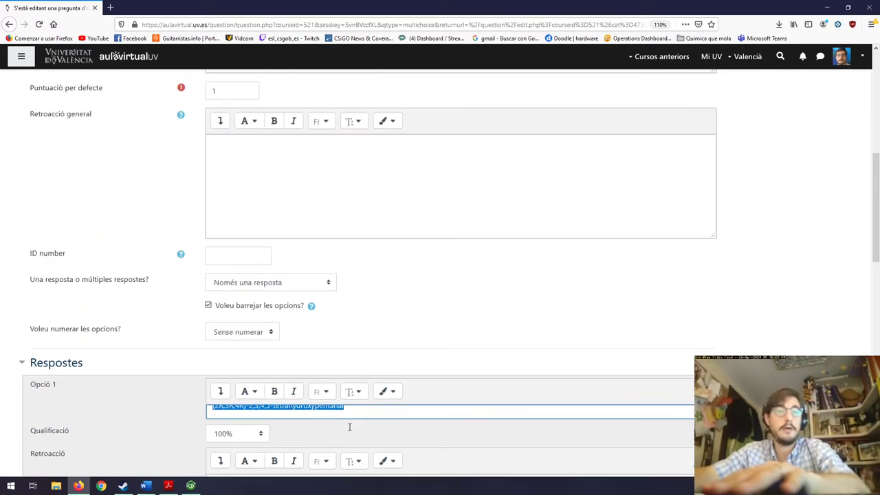
{"action": "scroll", "coordinate": [481, 227], "scroll_direction": "down", "scroll_amount": 7}
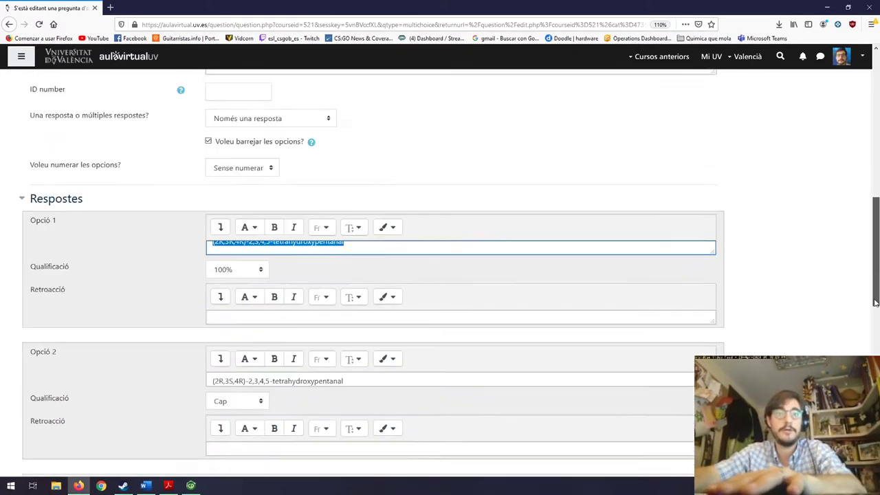
{"action": "scroll", "coordinate": [367, 282], "scroll_direction": "up", "scroll_amount": 3}
- Delete the name from option 1 after enlarging its answer box, and show the editor's full set of tools
{"action": "left_click", "coordinate": [353, 327]}
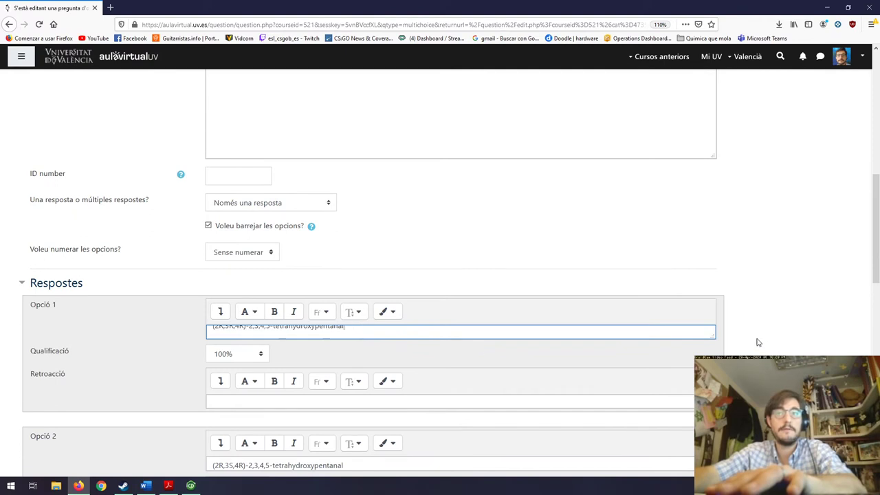
{"action": "left_click_drag", "start_coordinate": [713, 337], "coordinate": [713, 372]}
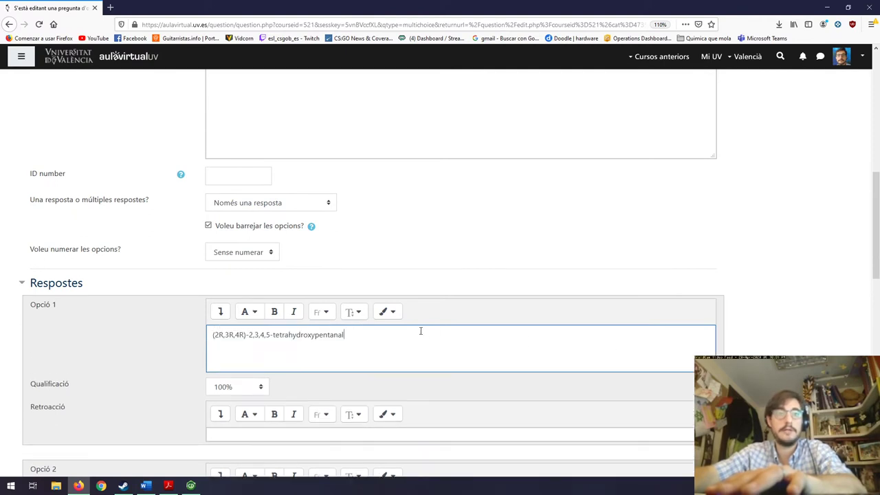
{"action": "left_click_drag", "start_coordinate": [420, 330], "coordinate": [153, 334]}
{"action": "key", "text": "BackSpace"}
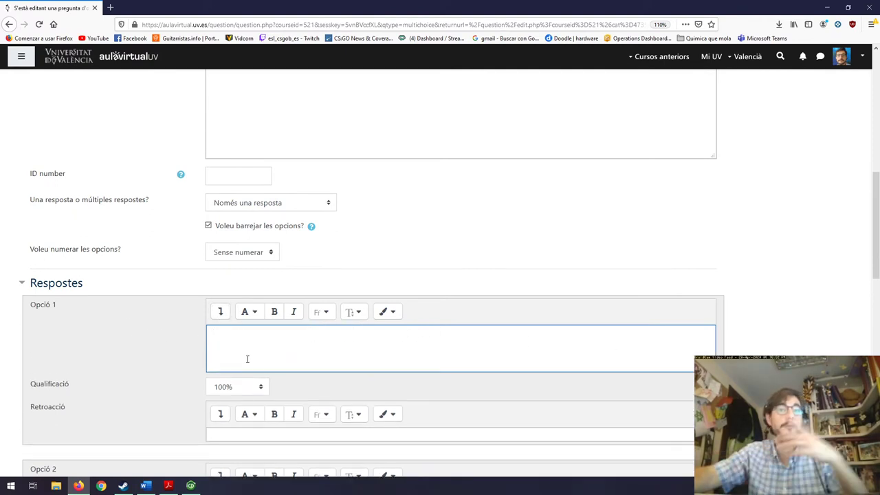
{"action": "left_click", "coordinate": [221, 313]}
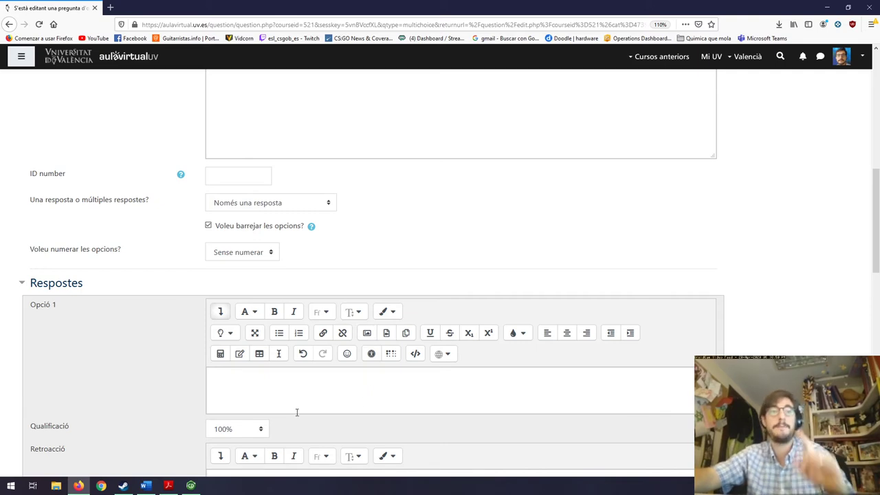
- Switch to ChemDraw and undo the name conversion so only the drawn sugar remains, without the name and atom numbers
{"action": "left_click", "coordinate": [191, 486]}
{"action": "left_click", "coordinate": [468, 287]}
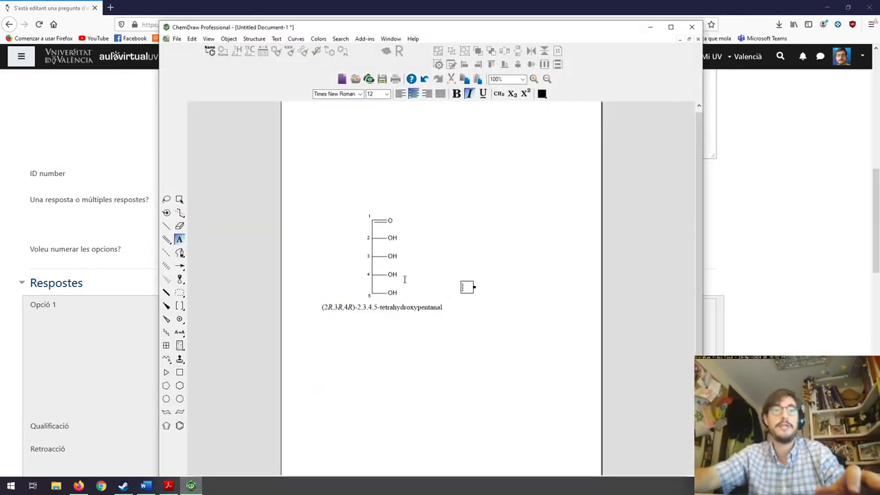
{"action": "left_click", "coordinate": [179, 199]}
{"action": "left_click", "coordinate": [374, 308]}
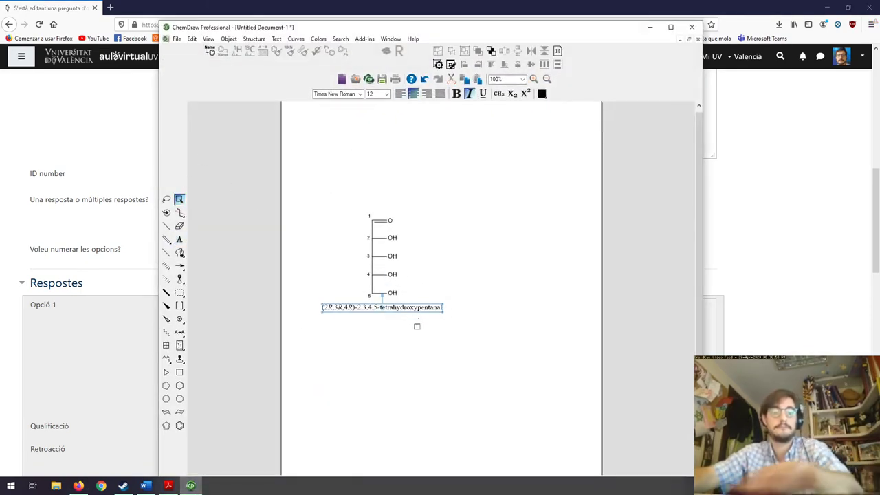
{"action": "key", "text": "ctrl+z"}
{"action": "key", "text": "ctrl+z"}
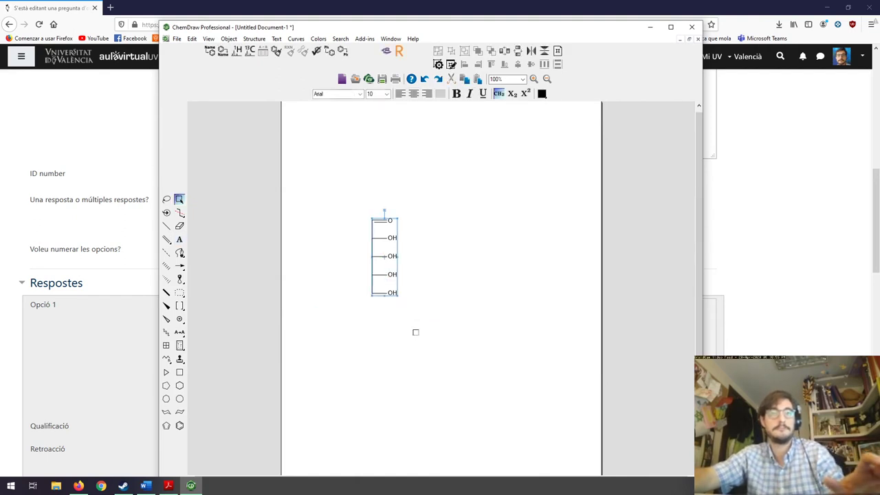
{"action": "left_click", "coordinate": [415, 330]}
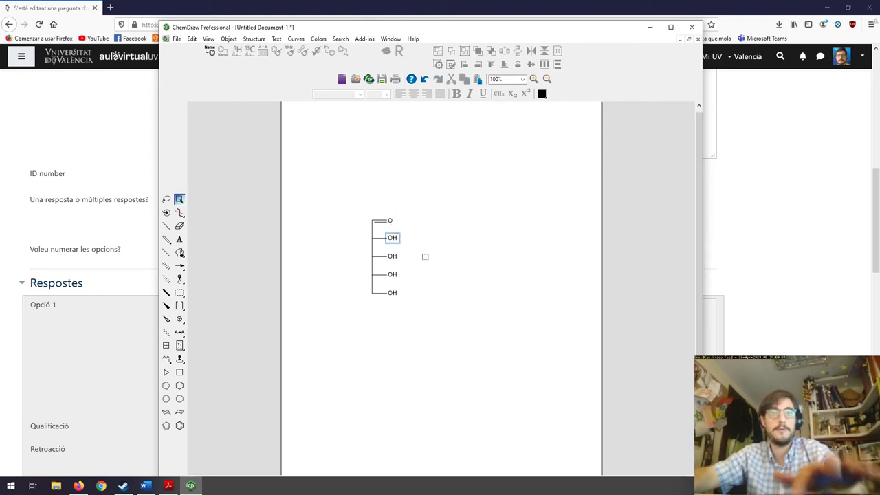
- Select the whole sugar structure and apply object settings from a preset style, accepting them as the document's defaults
{"action": "left_click_drag", "start_coordinate": [333, 194], "coordinate": [429, 339]}
{"action": "left_click", "coordinate": [229, 39]}
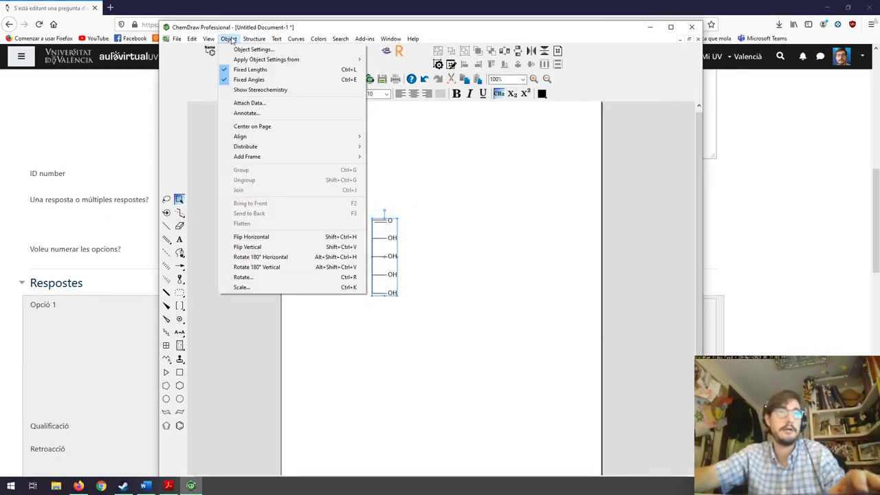
{"action": "mouse_move", "coordinate": [249, 59]}
{"action": "left_click", "coordinate": [380, 83]}
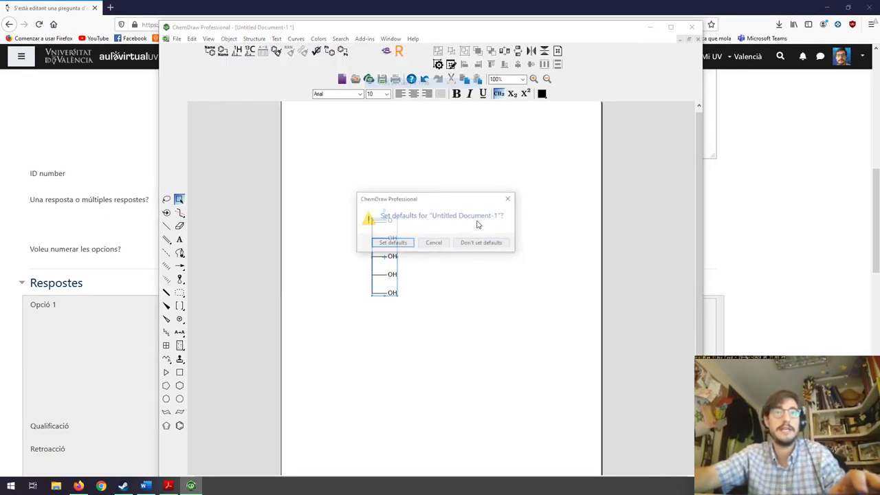
{"action": "left_click", "coordinate": [393, 242]}
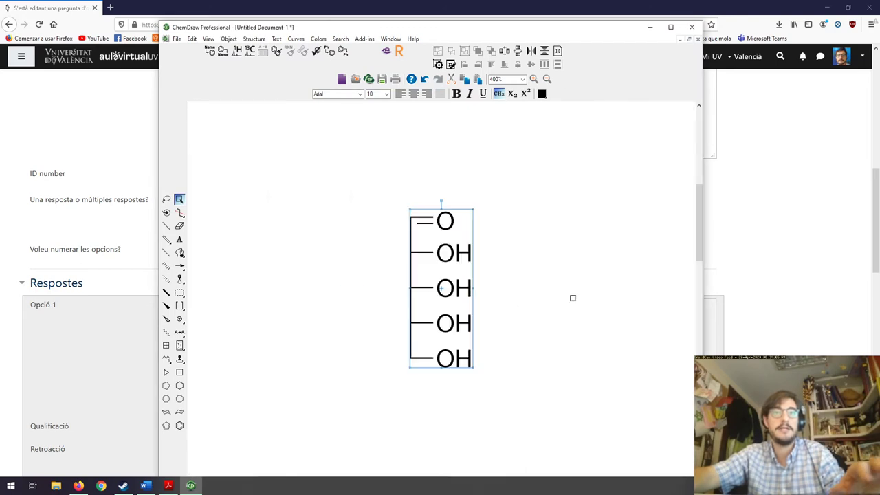
- Format the top O label and the O of the first OH group below it in bold red
{"action": "left_click", "coordinate": [179, 240]}
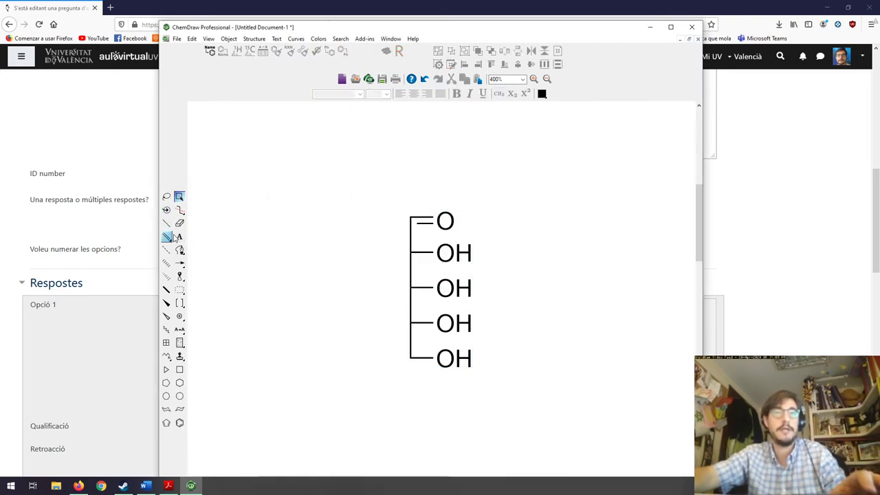
{"action": "left_click", "coordinate": [445, 220]}
{"action": "left_click", "coordinate": [542, 94]}
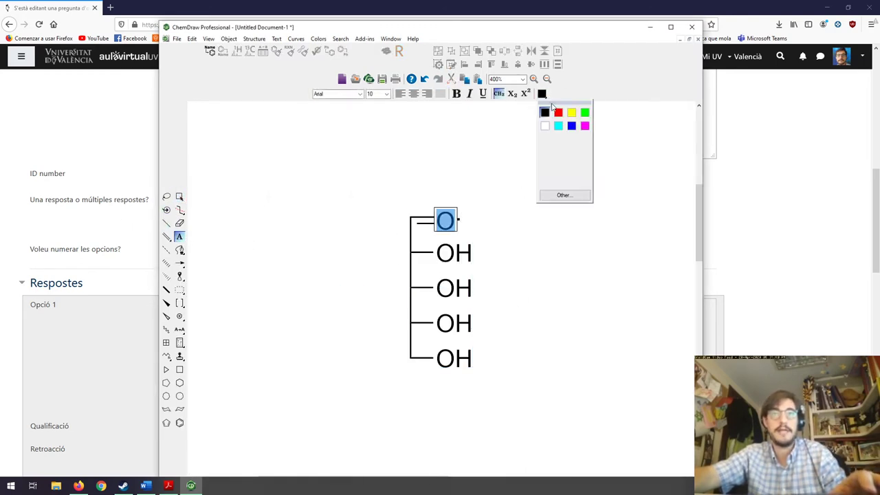
{"action": "left_click", "coordinate": [541, 111]}
{"action": "left_click", "coordinate": [449, 251]}
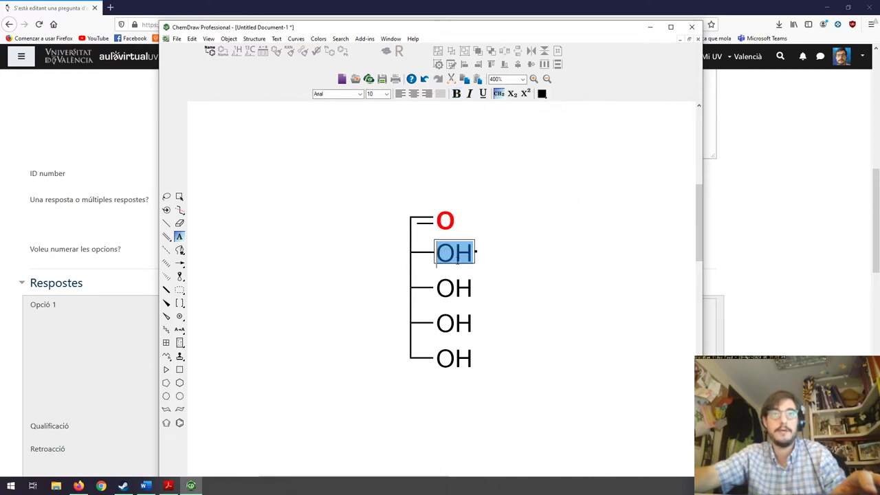
{"action": "left_click_drag", "start_coordinate": [449, 251], "coordinate": [436, 252]}
{"action": "left_click", "coordinate": [541, 93]}
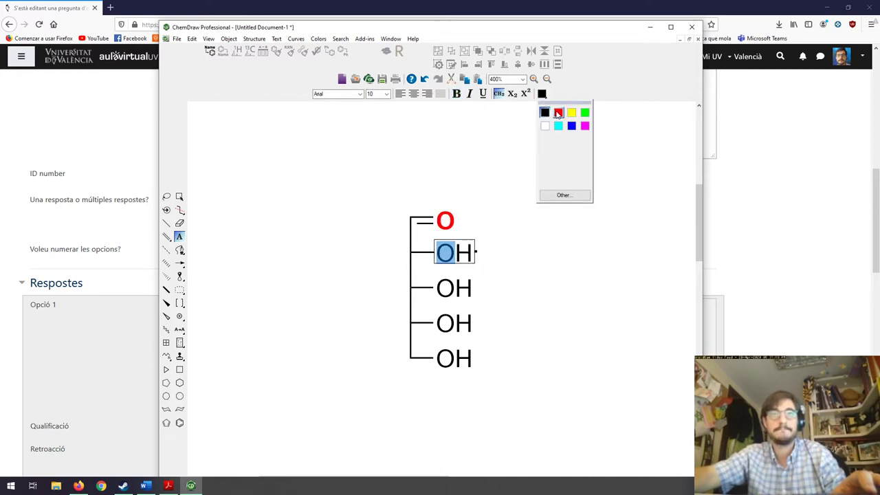
{"action": "left_click", "coordinate": [558, 112]}
{"action": "left_click", "coordinate": [179, 197]}
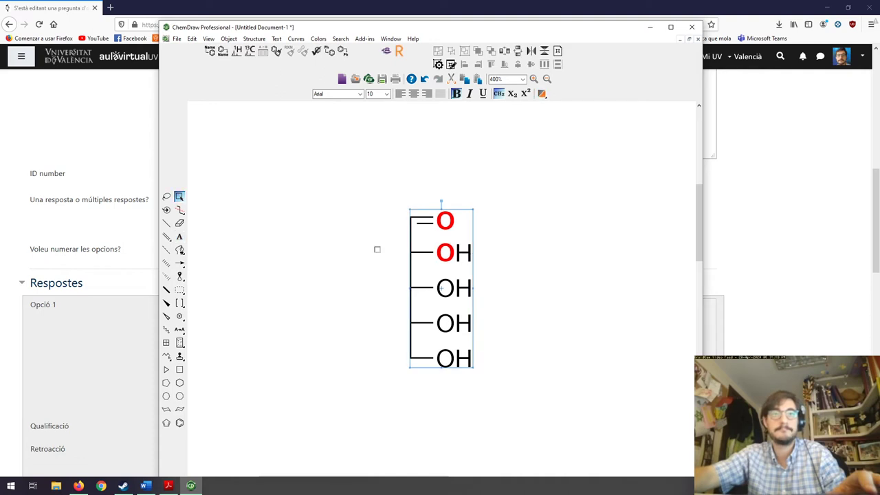
- Copy the OH label with the bold red O and paste it over the remaining three OH labels
{"action": "left_click", "coordinate": [179, 237]}
{"action": "left_click", "coordinate": [448, 252]}
{"action": "left_click_drag", "start_coordinate": [438, 252], "coordinate": [478, 250]}
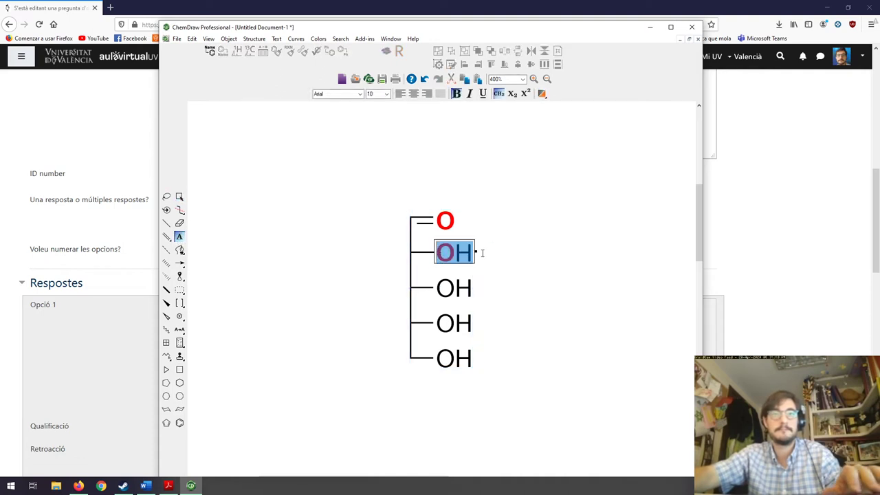
{"action": "left_click", "coordinate": [448, 288]}
{"action": "left_click", "coordinate": [448, 323]}
{"action": "left_click", "coordinate": [448, 357]}
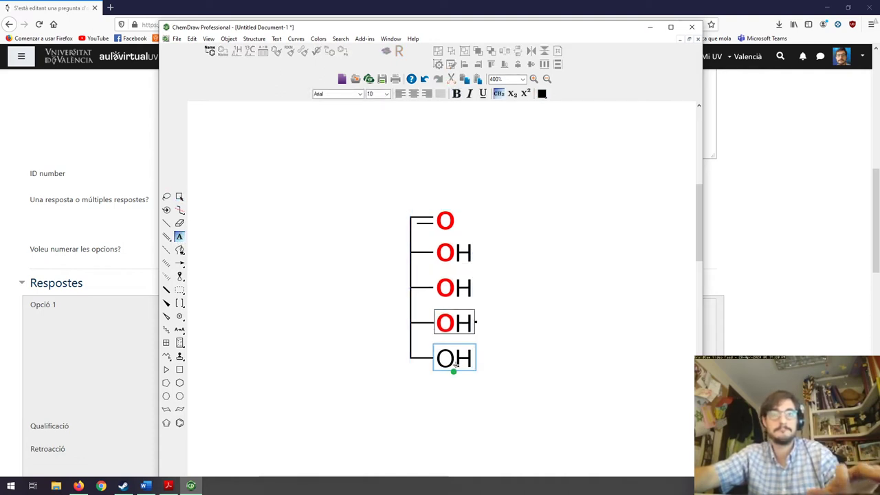
{"action": "left_click", "coordinate": [178, 197]}
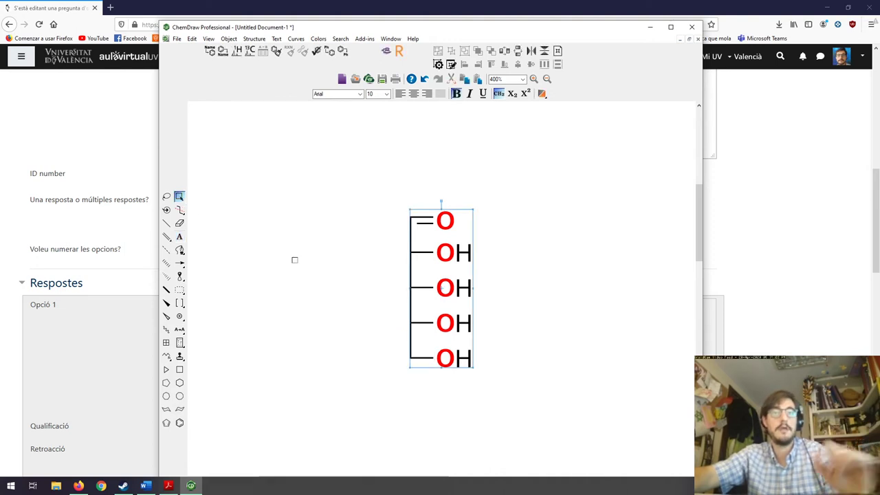
{"action": "left_click", "coordinate": [249, 358]}
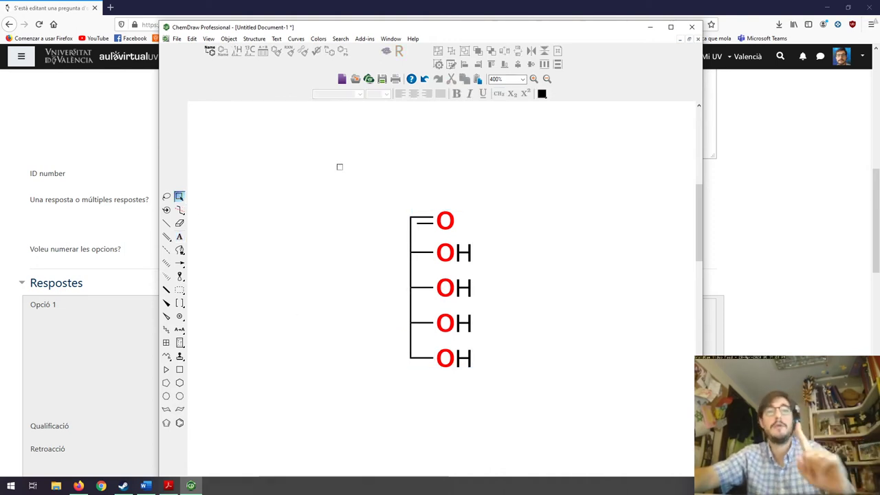
- Start saving the drawing as a new file and go to the "imagenes exam" folder on the desktop
{"action": "left_click", "coordinate": [176, 39]}
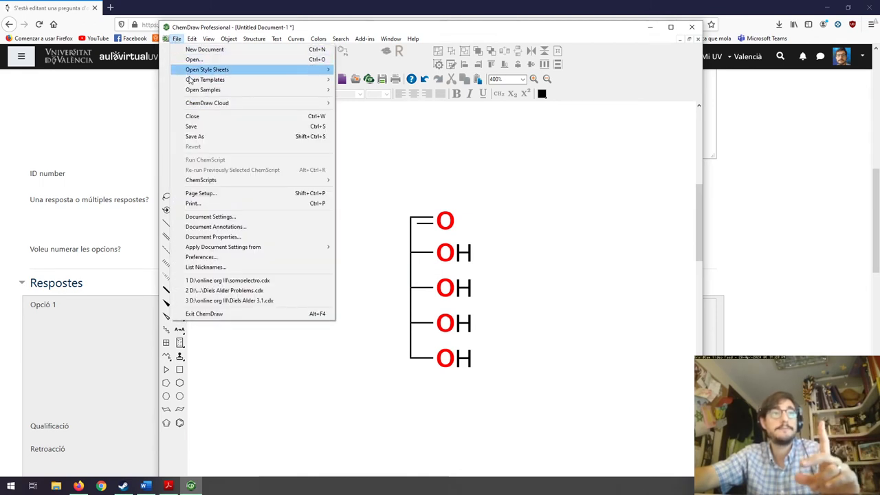
{"action": "mouse_move", "coordinate": [252, 38]}
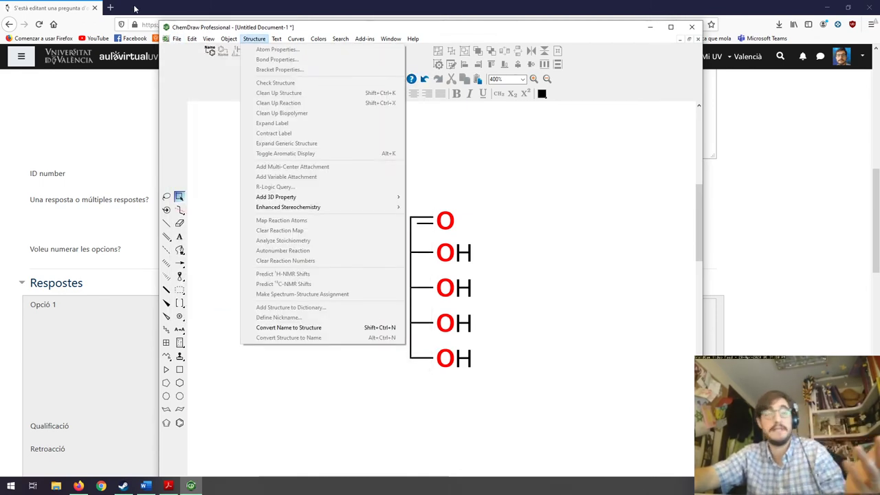
{"action": "mouse_move", "coordinate": [192, 39]}
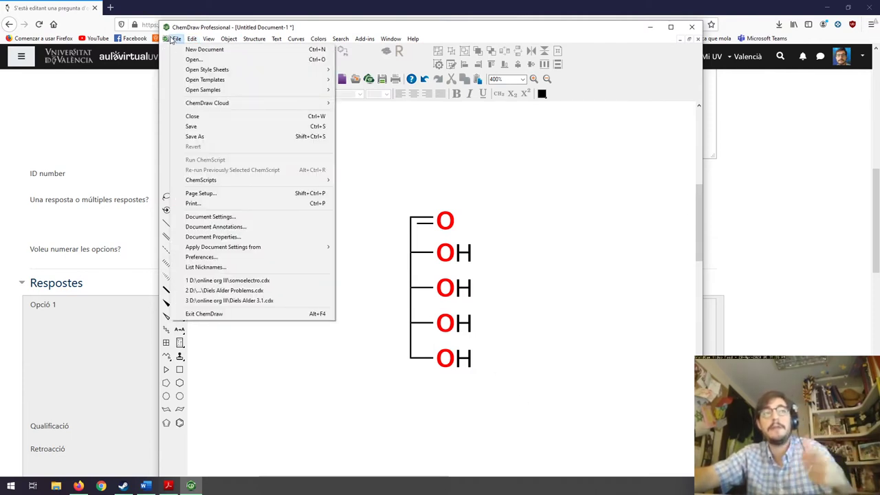
{"action": "left_click", "coordinate": [202, 138]}
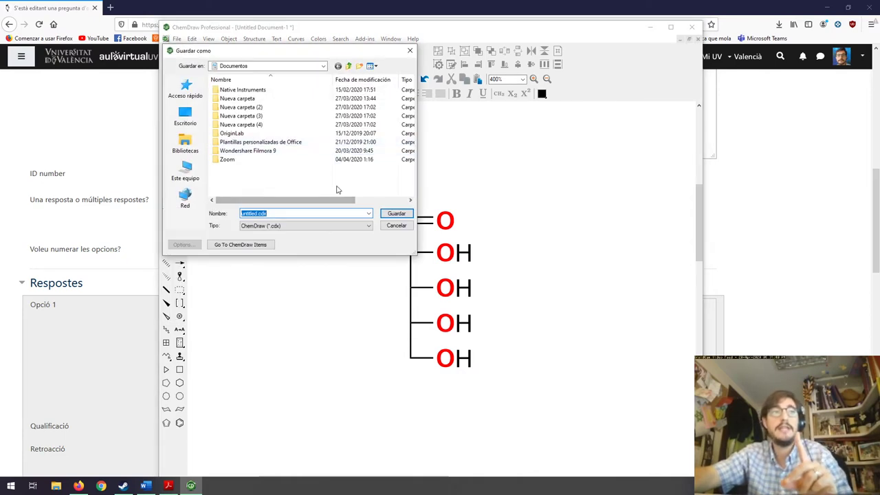
{"action": "left_click", "coordinate": [349, 66]}
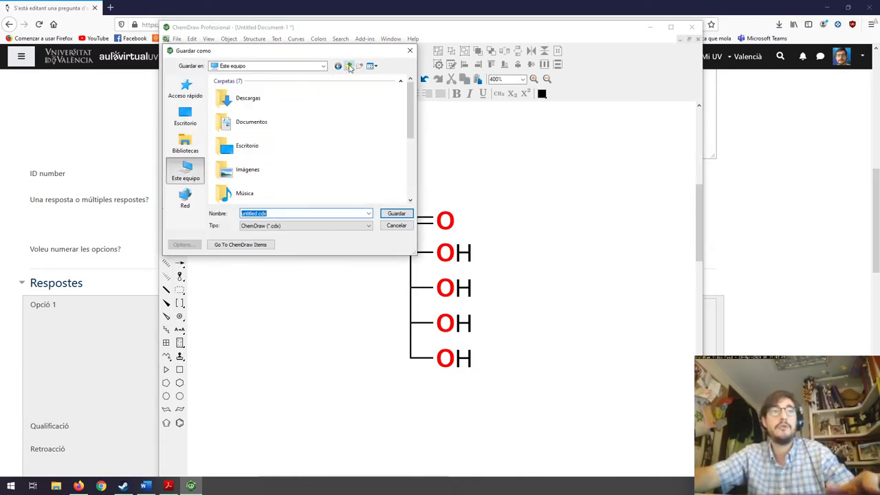
{"action": "left_click", "coordinate": [349, 66]}
{"action": "scroll", "coordinate": [333, 144], "scroll_direction": "down", "scroll_amount": 5}
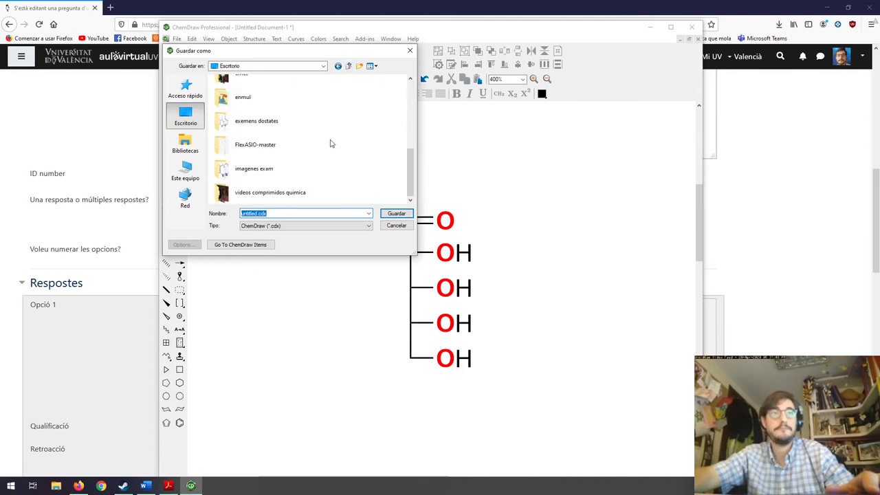
{"action": "double_click", "coordinate": [295, 173]}
- Save the structure as a JPEG image named ribosa1, accepting that it cannot be reopened for editing
{"action": "left_click", "coordinate": [324, 226]}
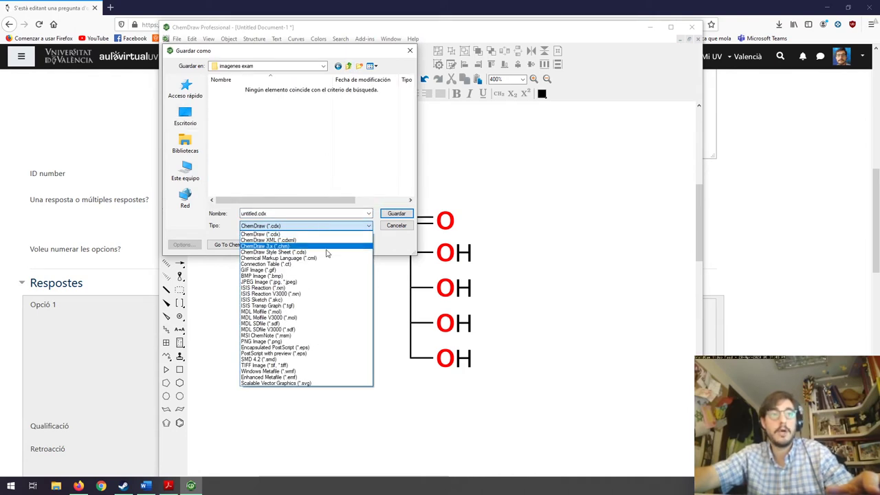
{"action": "left_click", "coordinate": [323, 285]}
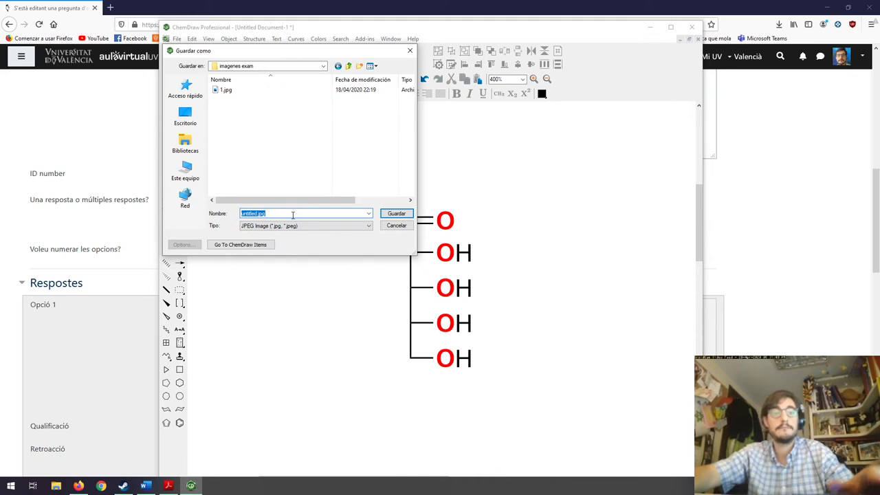
{"action": "type", "text": "1"}
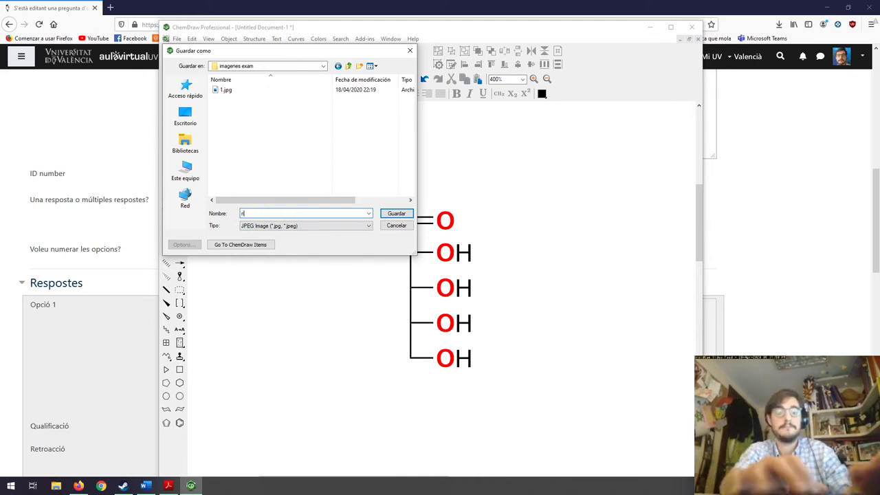
{"action": "type", "text": "ibosa1"}
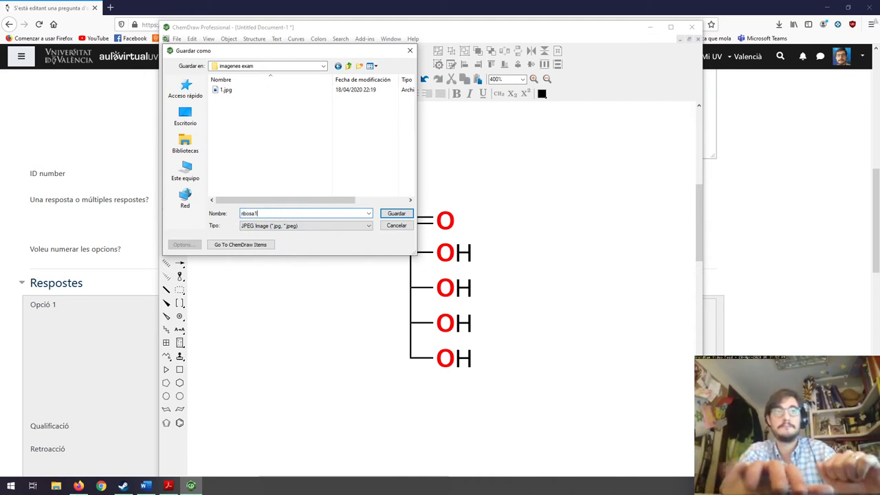
{"action": "key", "text": "Return"}
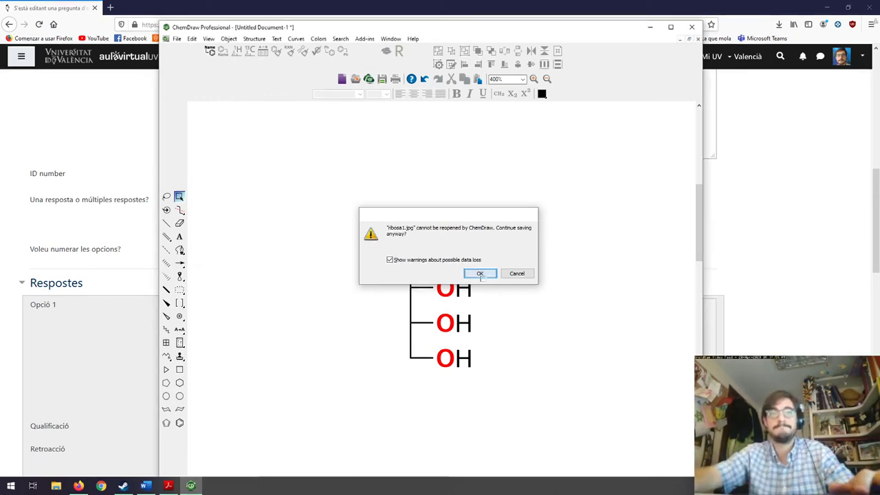
{"action": "left_click", "coordinate": [480, 275]}
- Switch to the Moodle question in the browser and start uploading an image file for answer option 1
{"action": "left_click", "coordinate": [776, 236]}
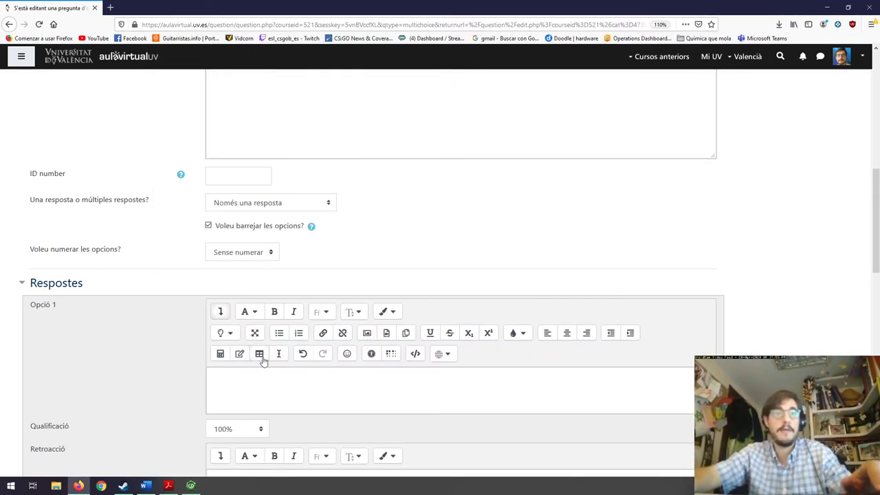
{"action": "left_click", "coordinate": [366, 332]}
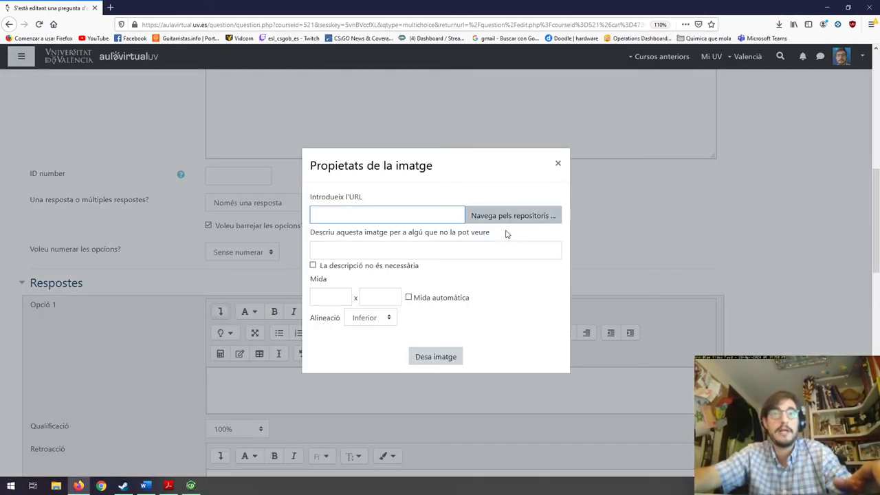
{"action": "left_click", "coordinate": [558, 165]}
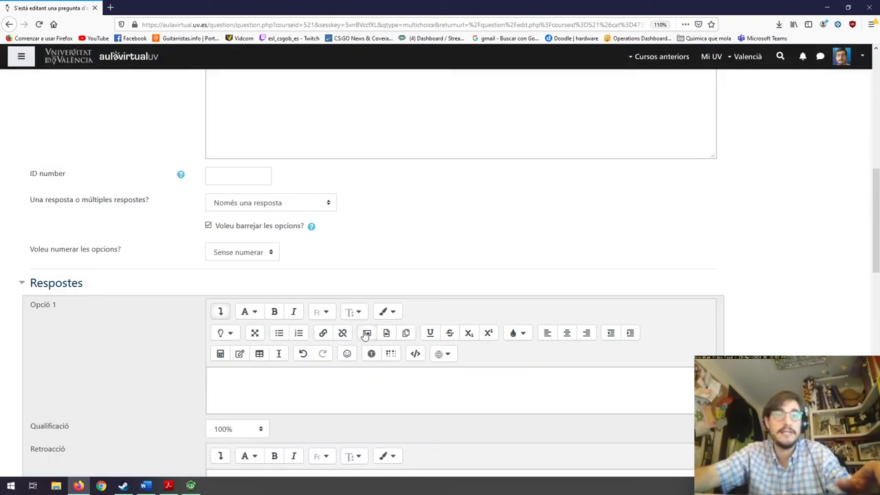
{"action": "left_click", "coordinate": [367, 334]}
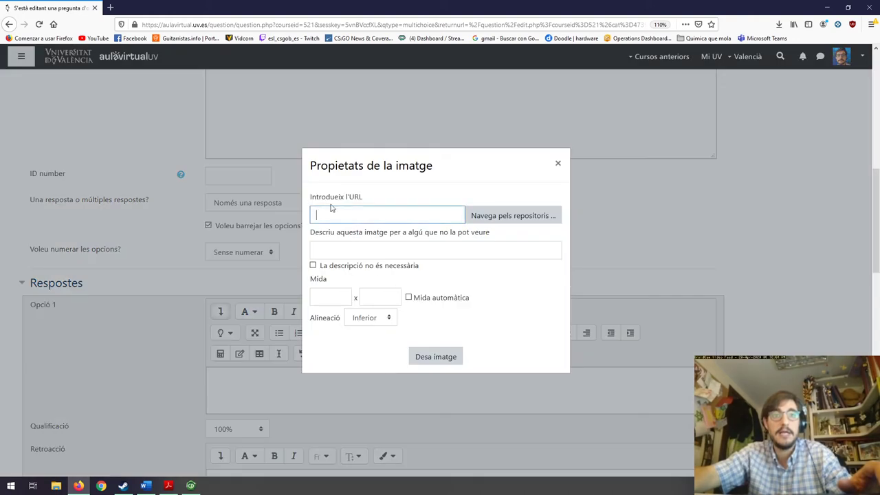
{"action": "left_click", "coordinate": [502, 216]}
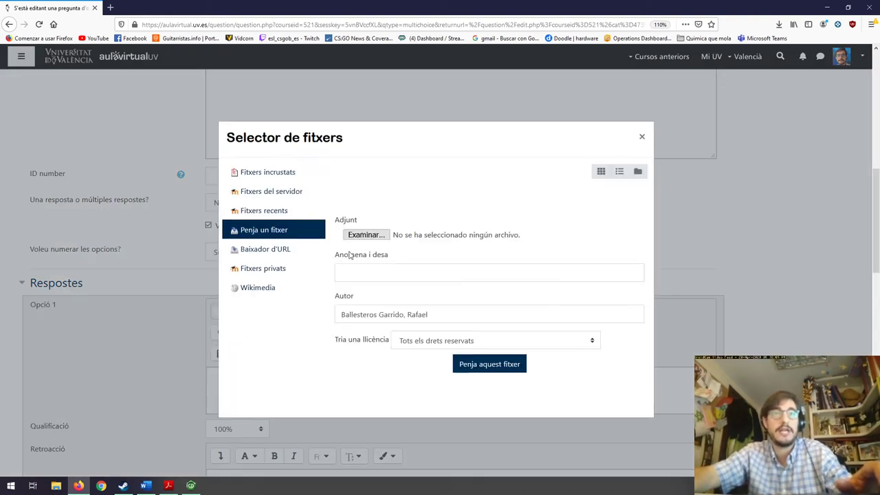
{"action": "left_click", "coordinate": [368, 235]}
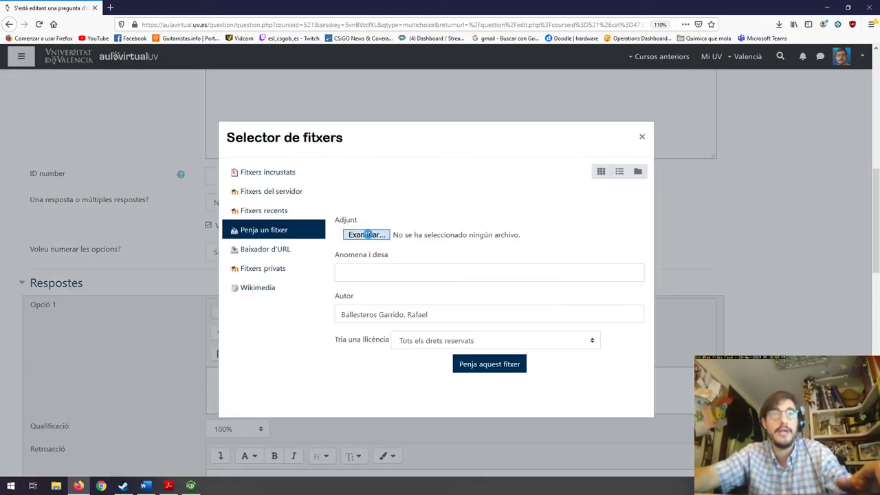
- Browse to the desktop folder (Escritorio) in the upload's file chooser
{"action": "left_click", "coordinate": [133, 23]}
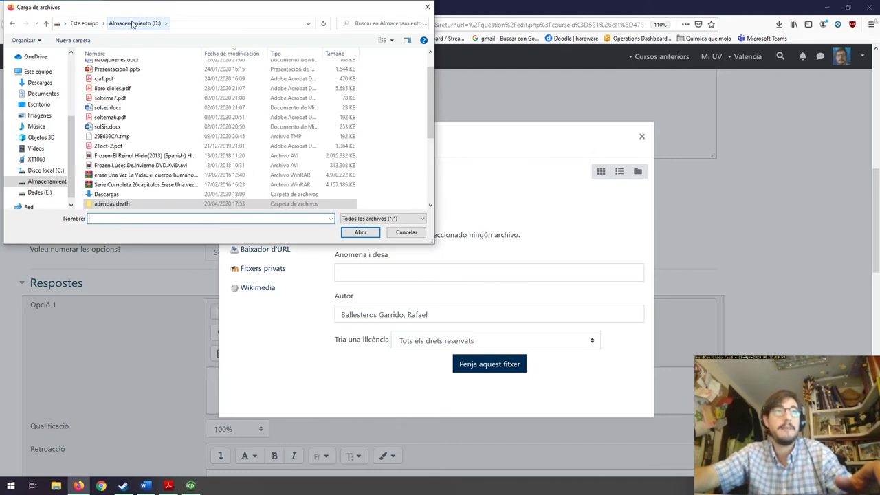
{"action": "left_click_drag", "start_coordinate": [71, 159], "coordinate": [72, 81]}
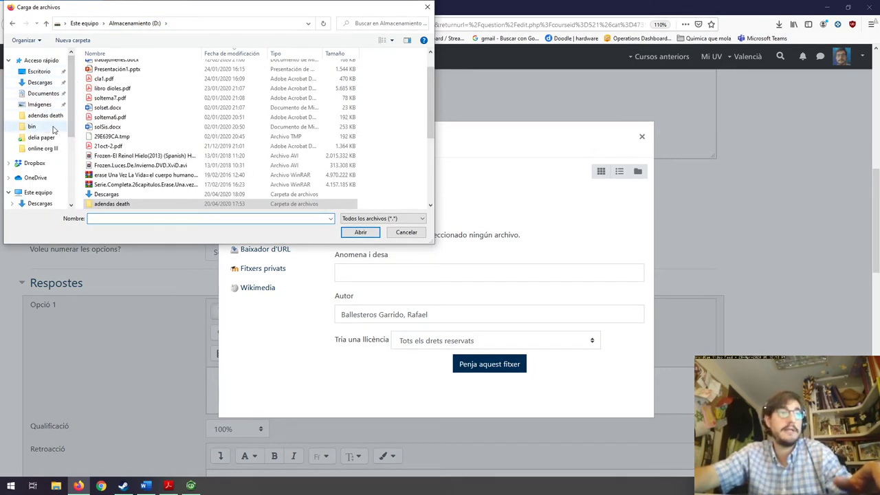
{"action": "left_click_drag", "start_coordinate": [71, 123], "coordinate": [70, 142]}
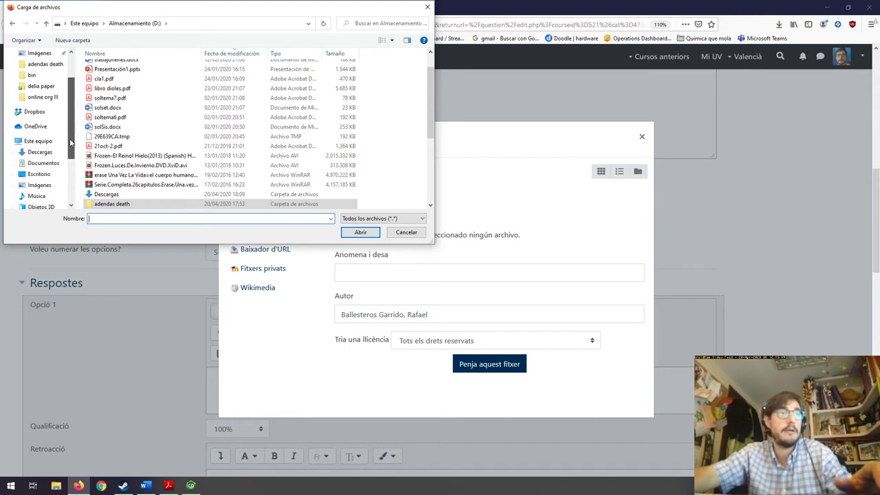
{"action": "scroll", "coordinate": [71, 142], "scroll_direction": "up", "scroll_amount": 3}
{"action": "left_click", "coordinate": [40, 71]}
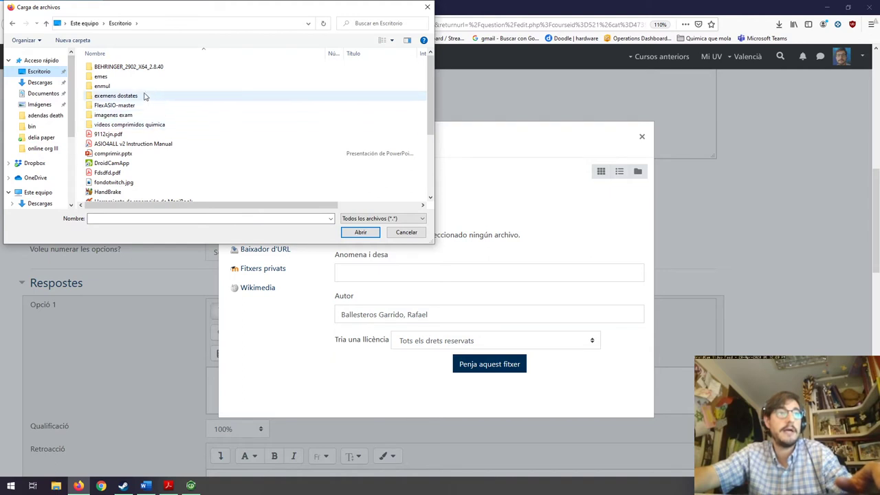
{"action": "double_click", "coordinate": [141, 96]}
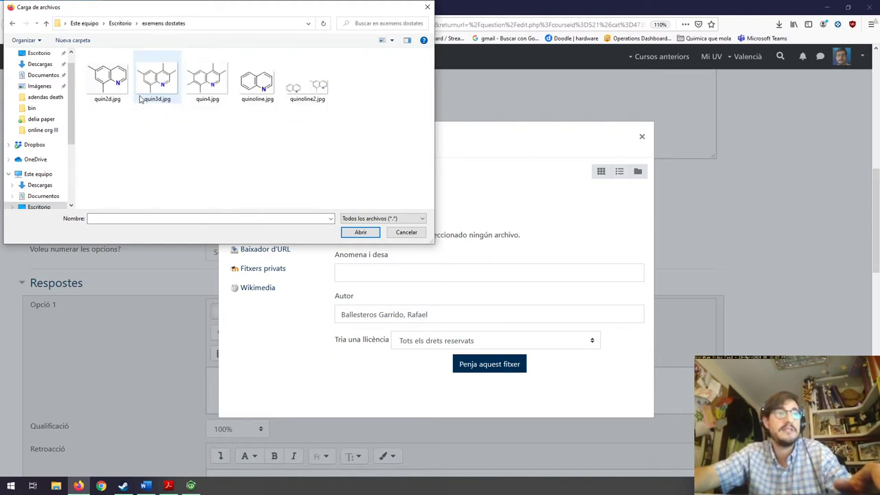
{"action": "key", "text": "BackSpace"}
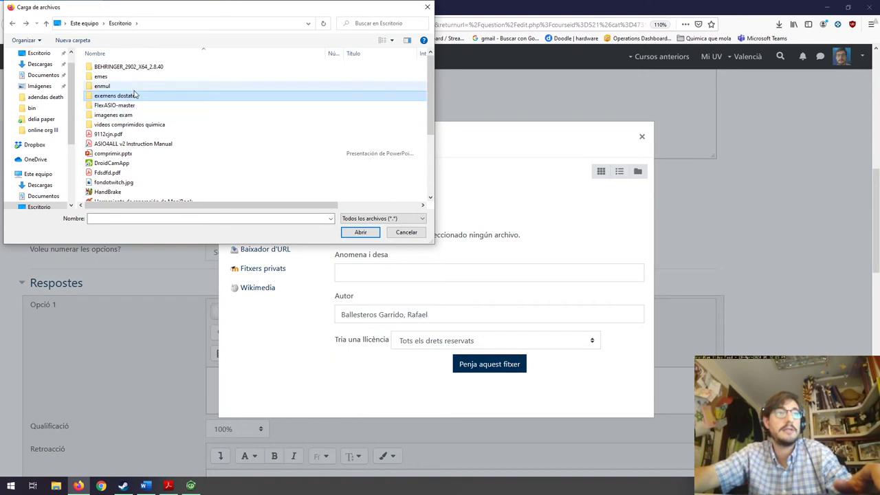
{"action": "scroll", "coordinate": [144, 103], "scroll_direction": "down", "scroll_amount": 3}
{"action": "scroll", "coordinate": [154, 114], "scroll_direction": "up", "scroll_amount": 3}
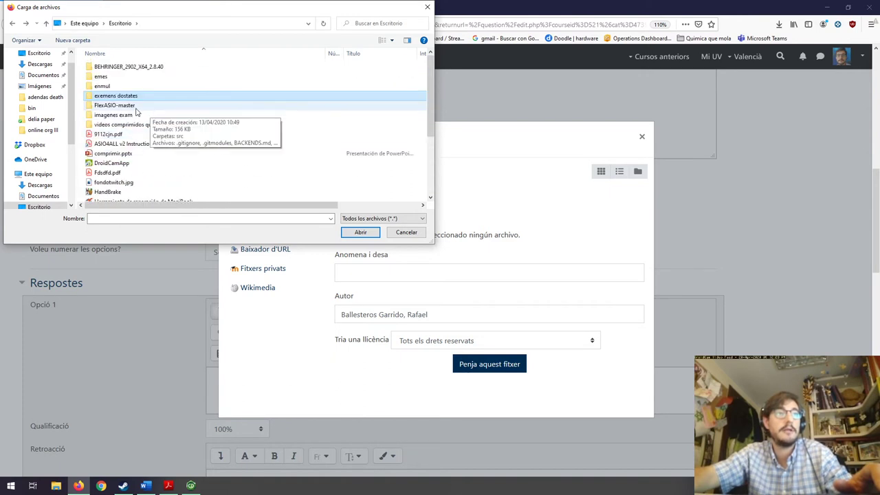
- Choose ribosa1.jpg from the "imagenes exam" folder and upload it for answer option 1
{"action": "double_click", "coordinate": [152, 114]}
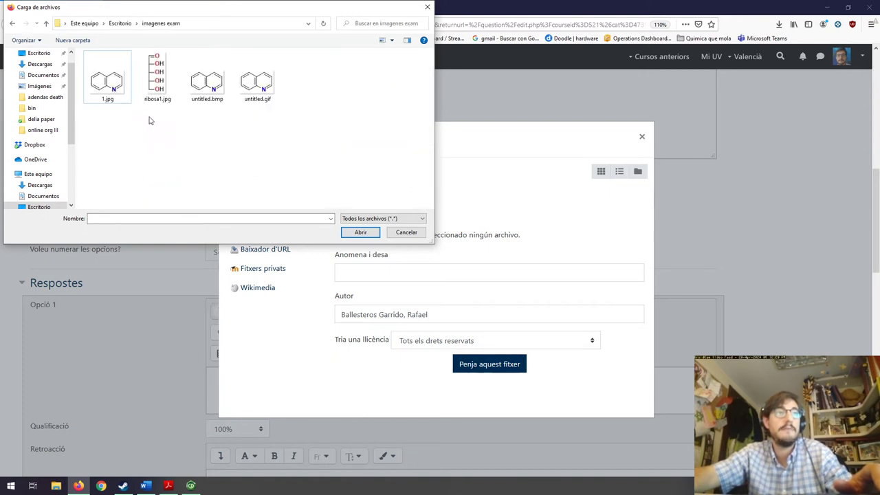
{"action": "left_click", "coordinate": [157, 79]}
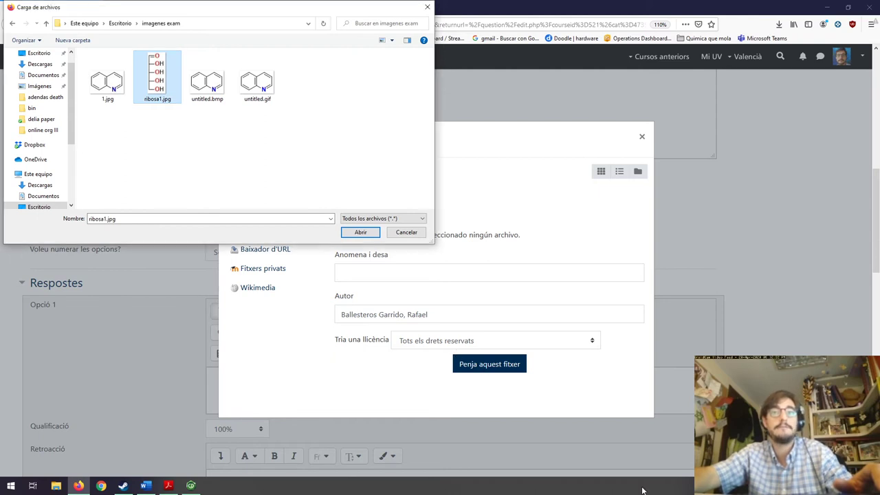
{"action": "left_click", "coordinate": [360, 232]}
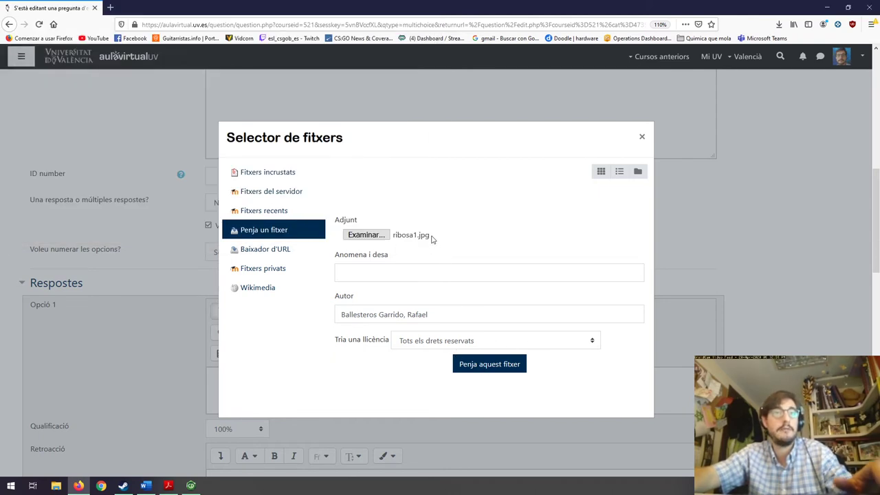
{"action": "left_click", "coordinate": [490, 364]}
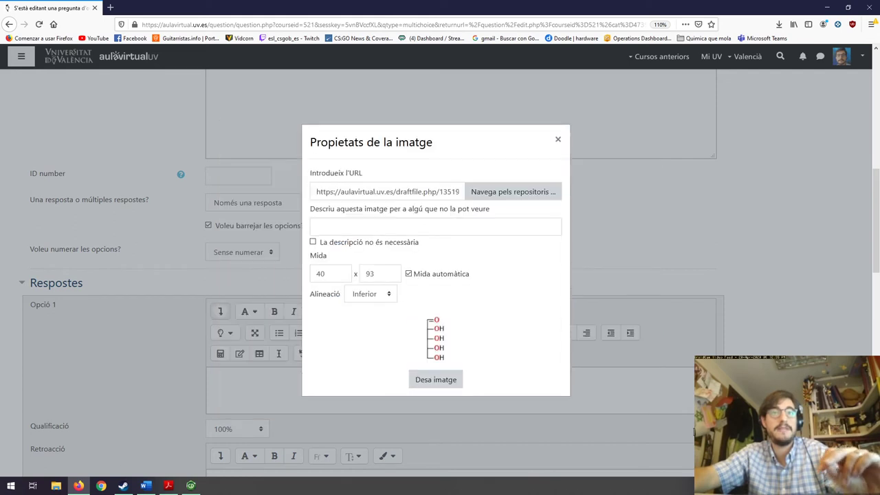
- Mark the image description as not necessary and save the ribose image into answer option 1
{"action": "left_click", "coordinate": [436, 379]}
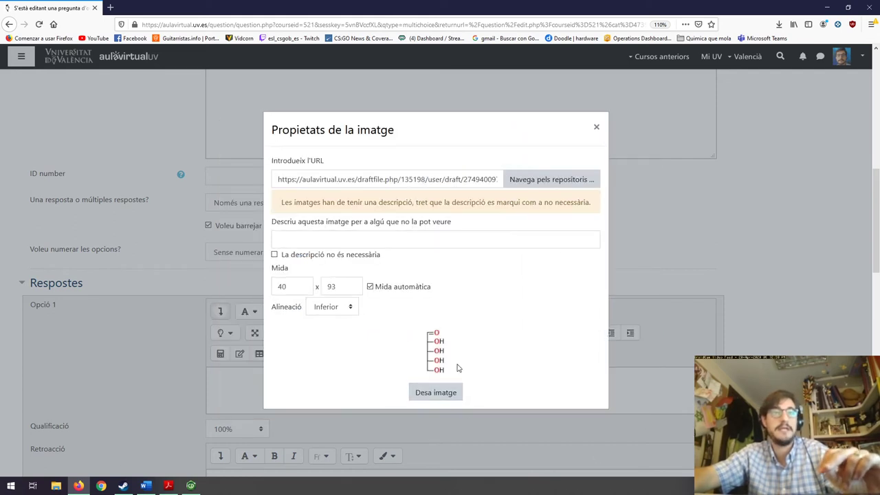
{"action": "left_click", "coordinate": [275, 255]}
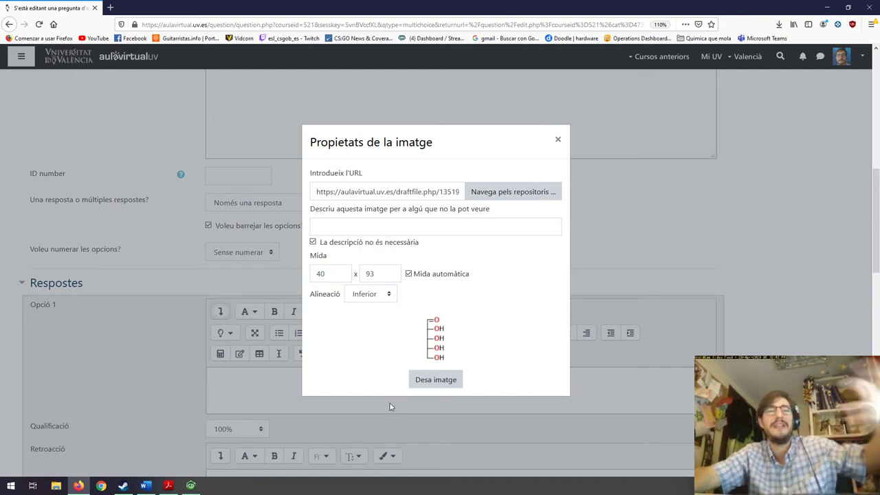
{"action": "left_click", "coordinate": [442, 387]}
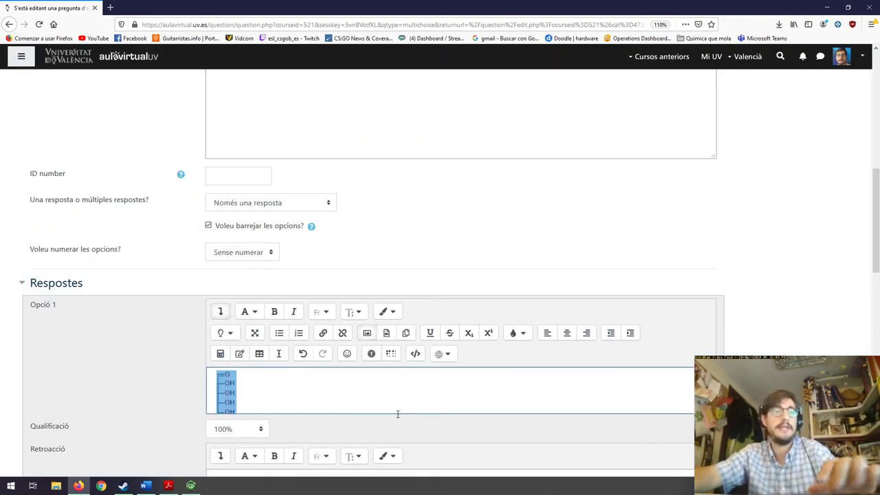
{"action": "scroll", "coordinate": [538, 385], "scroll_direction": "down", "scroll_amount": 1}
{"action": "scroll", "coordinate": [538, 385], "scroll_direction": "up", "scroll_amount": 1}
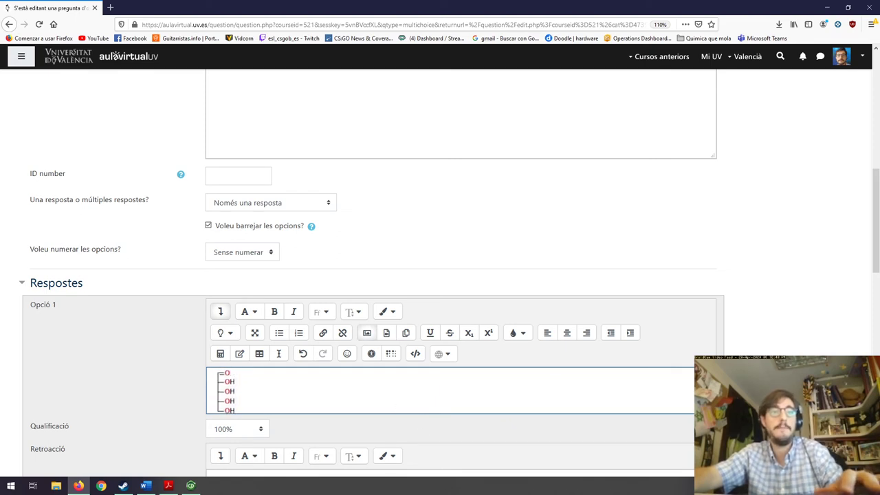
- Delete the existing text of answer option 2
{"action": "scroll", "coordinate": [539, 385], "scroll_direction": "down", "scroll_amount": 3}
{"action": "scroll", "coordinate": [355, 362], "scroll_direction": "down", "scroll_amount": 3}
{"action": "left_click_drag", "start_coordinate": [354, 321], "coordinate": [142, 334]}
{"action": "key", "text": "BackSpace"}
- In ChemDraw, flip the OH next to the aldehyde to the chain's left side and save the drawing as JPEG image rib2, accepting the reopening warning
{"action": "left_click", "coordinate": [190, 485]}
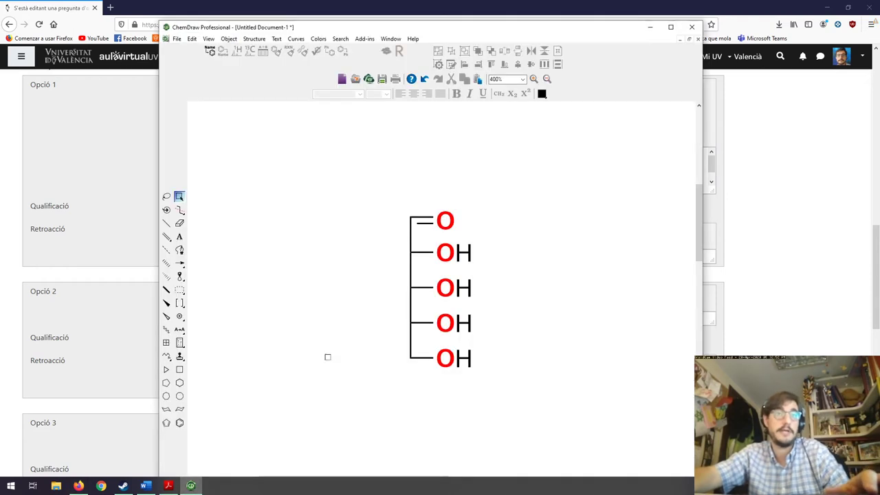
{"action": "left_click_drag", "start_coordinate": [445, 254], "coordinate": [375, 253]}
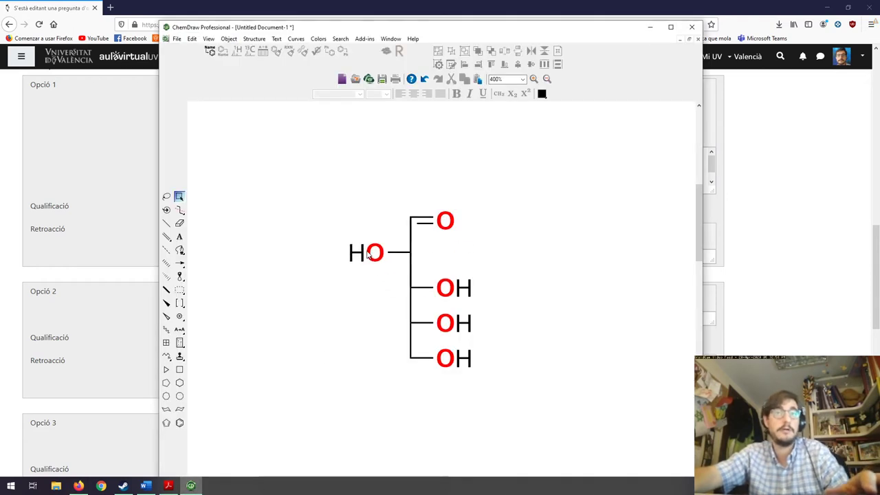
{"action": "left_click", "coordinate": [177, 38]}
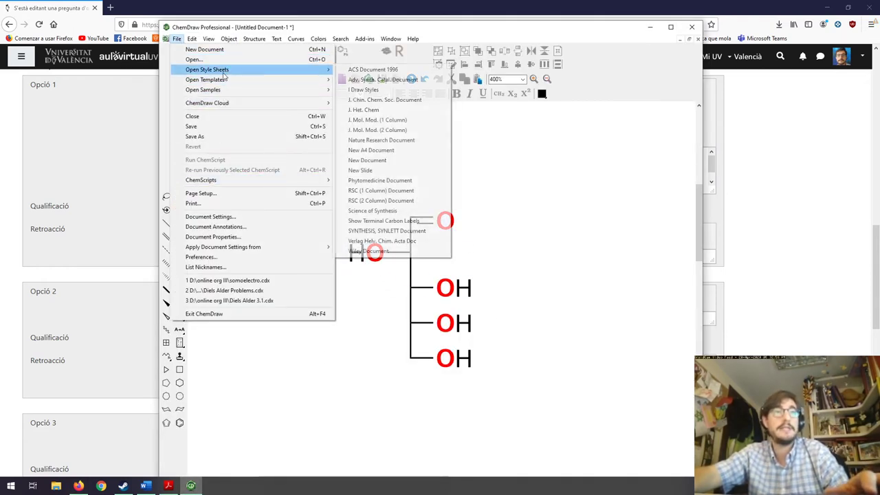
{"action": "left_click", "coordinate": [206, 136]}
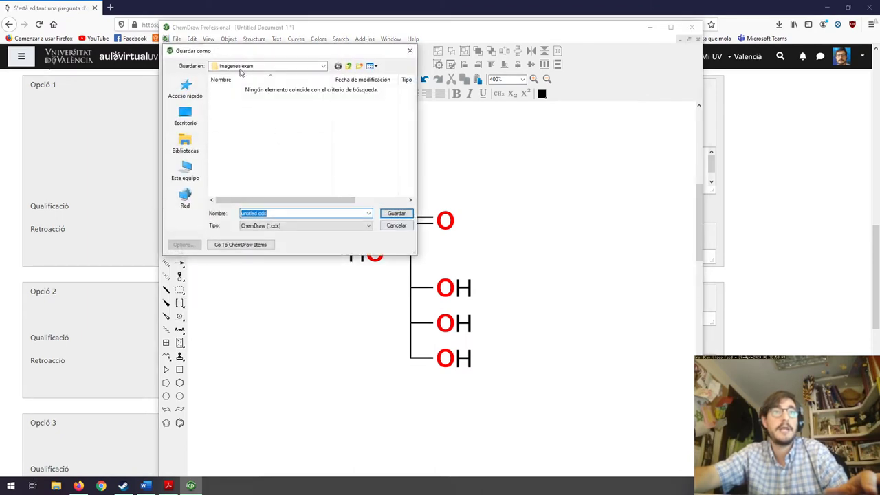
{"action": "left_click", "coordinate": [310, 226]}
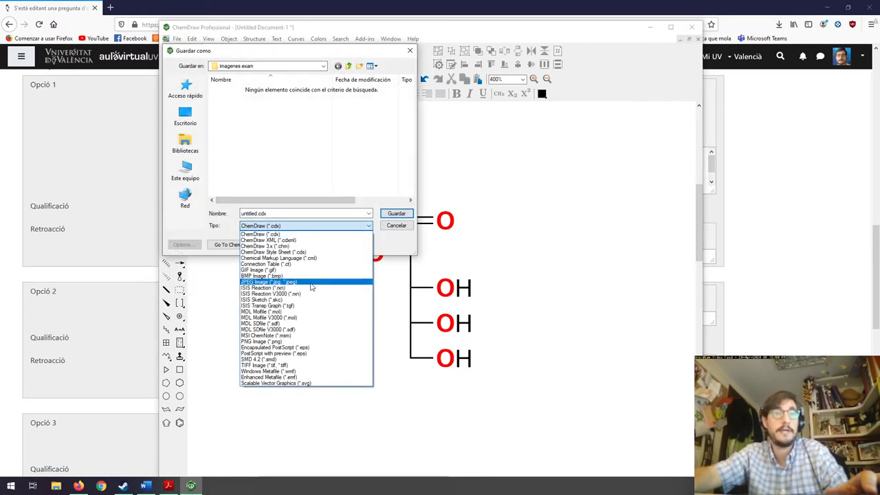
{"action": "left_click", "coordinate": [289, 282]}
{"action": "type", "text": "r"}
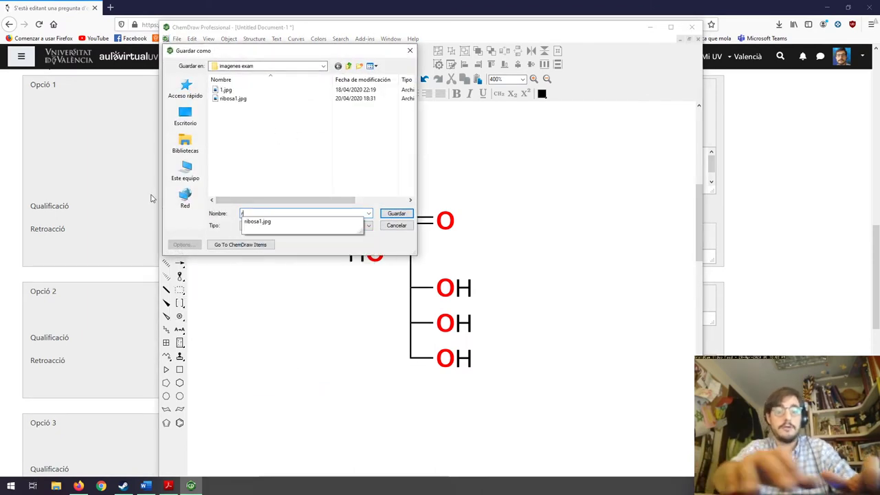
{"action": "type", "text": "ib2"}
{"action": "key", "text": "Return"}
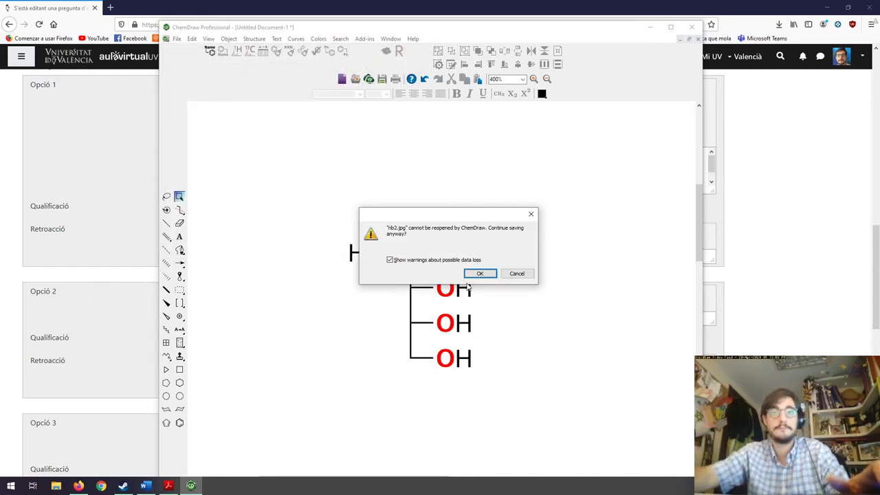
{"action": "left_click", "coordinate": [477, 273]}
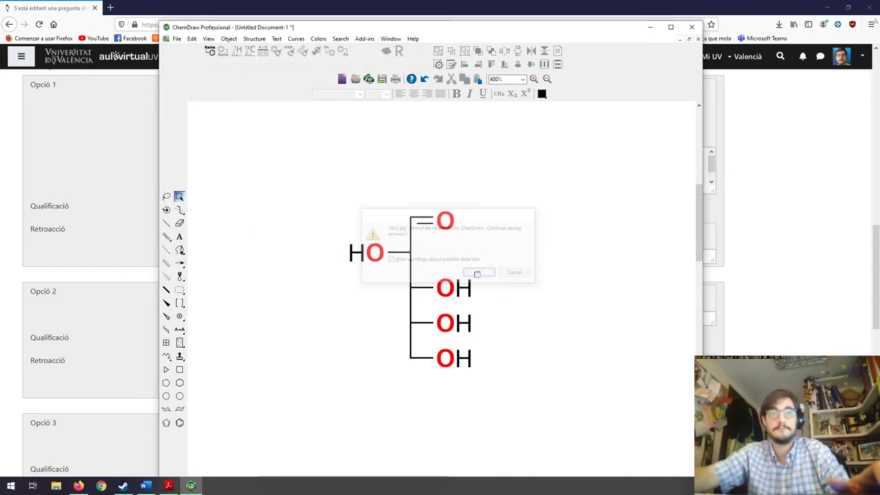
- Return to the Moodle question and open the upload's file chooser for an image in answer option 2
{"action": "left_click", "coordinate": [651, 28]}
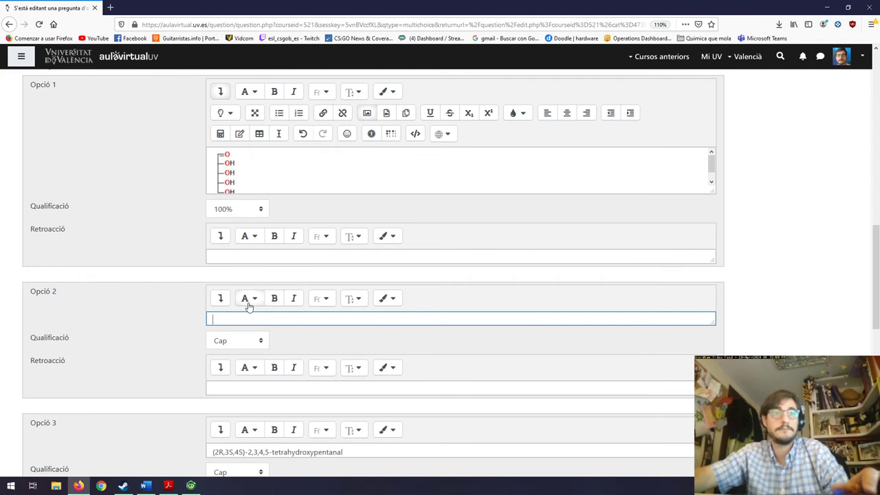
{"action": "left_click", "coordinate": [220, 298]}
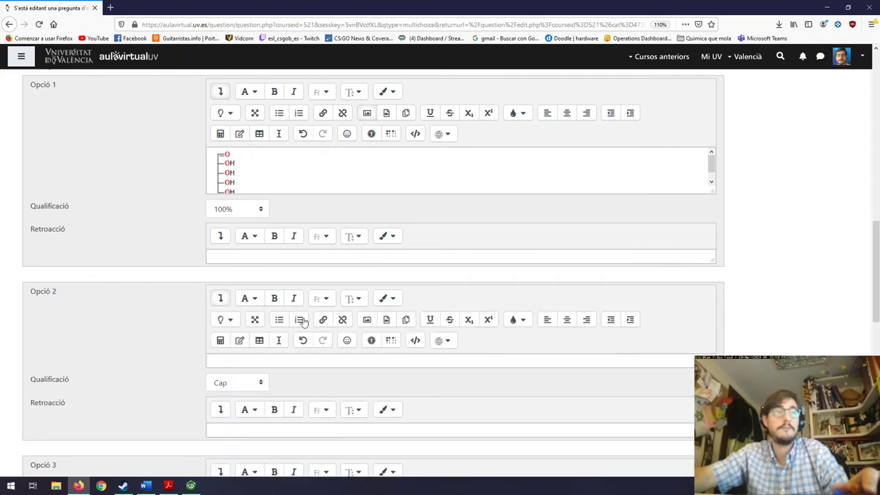
{"action": "left_click", "coordinate": [367, 319]}
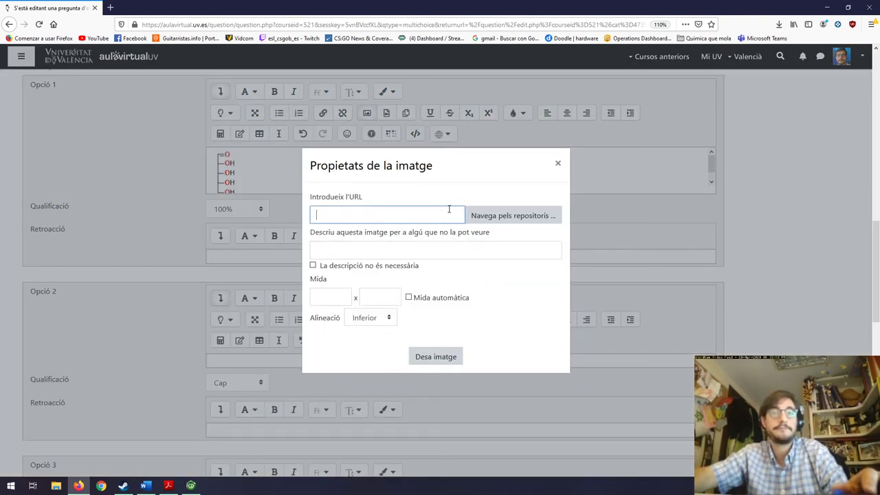
{"action": "left_click", "coordinate": [484, 216]}
{"action": "left_click", "coordinate": [352, 233]}
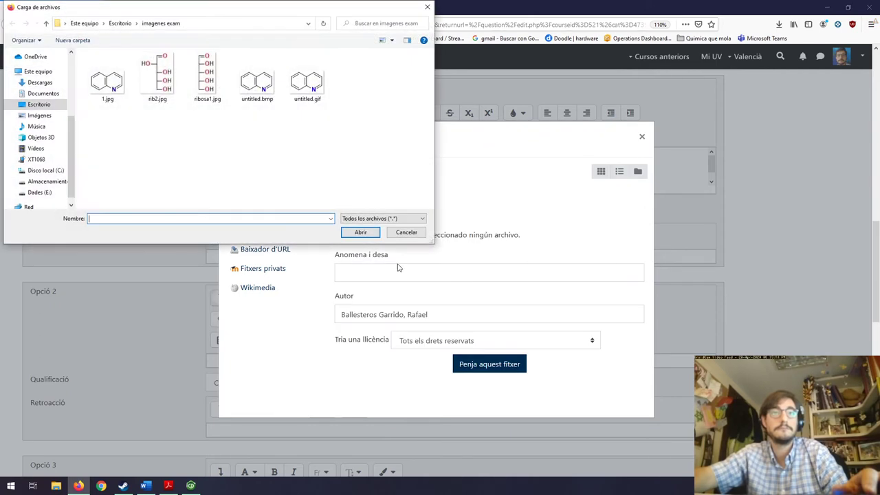
- Upload rib2.jpg and save the image into answer option 2
{"action": "left_click", "coordinate": [207, 77]}
{"action": "left_click", "coordinate": [158, 77]}
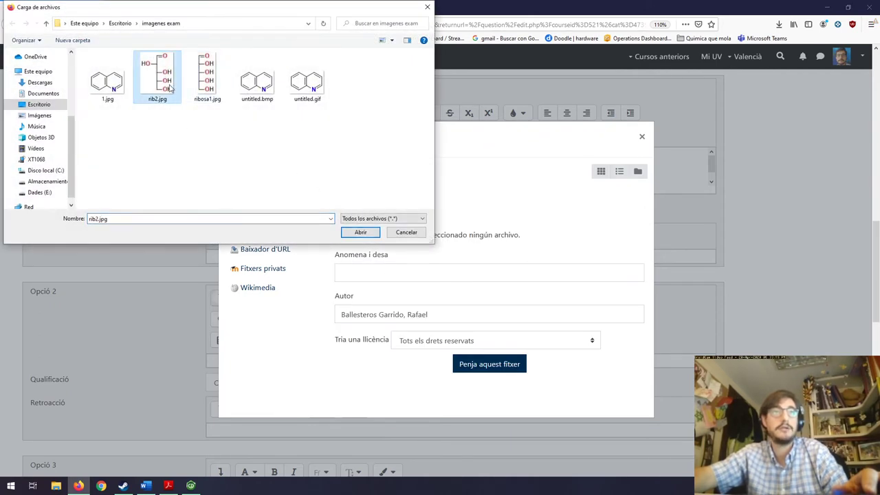
{"action": "left_click", "coordinate": [352, 236]}
{"action": "left_click", "coordinate": [480, 366]}
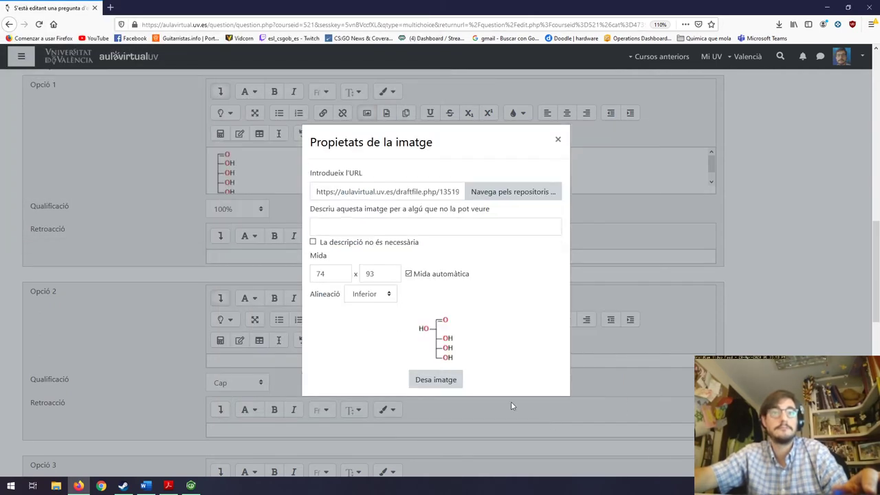
{"action": "left_click", "coordinate": [438, 382]}
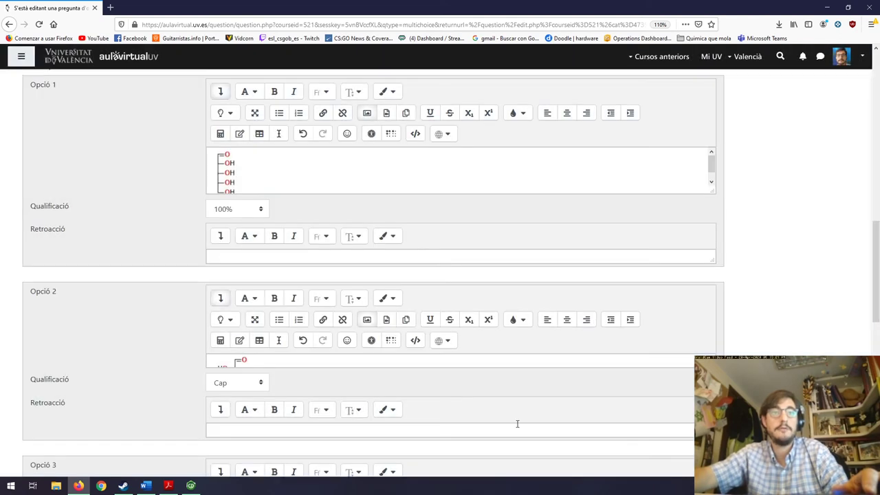
- Delete the existing name (2R,3S,4S)-2,3,4,5-tetrahydroxypentanal from answer option 3
{"action": "scroll", "coordinate": [455, 344], "scroll_direction": "down", "scroll_amount": 2}
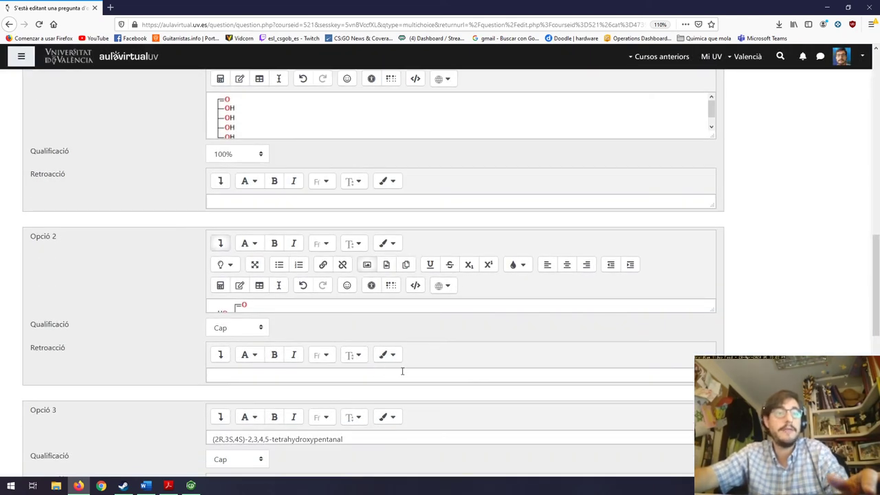
{"action": "left_click_drag", "start_coordinate": [356, 434], "coordinate": [196, 428]}
{"action": "key", "text": "BackSpace"}
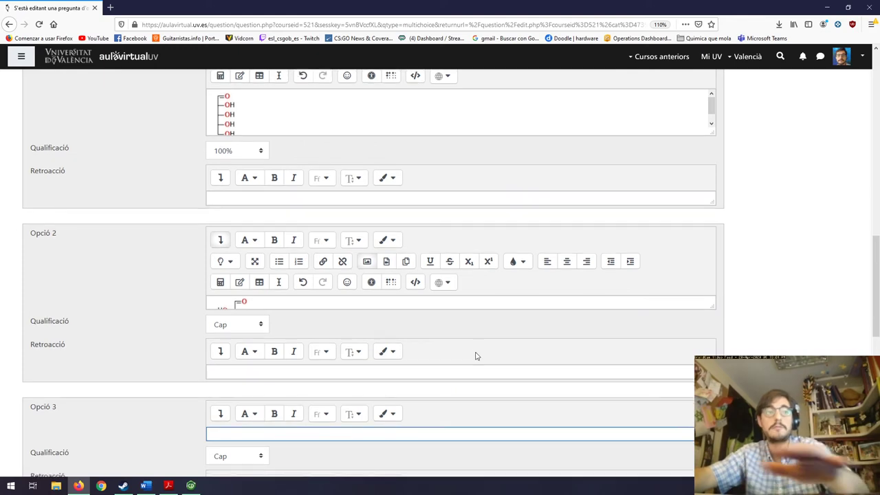
{"action": "scroll", "coordinate": [475, 355], "scroll_direction": "down", "scroll_amount": 3}
{"action": "scroll", "coordinate": [502, 367], "scroll_direction": "down", "scroll_amount": 1}
- Switch to ChemDraw, flip the second OH group below the aldehyde to the chain's left side, and select the whole structure
{"action": "key", "text": "alt+Tab"}
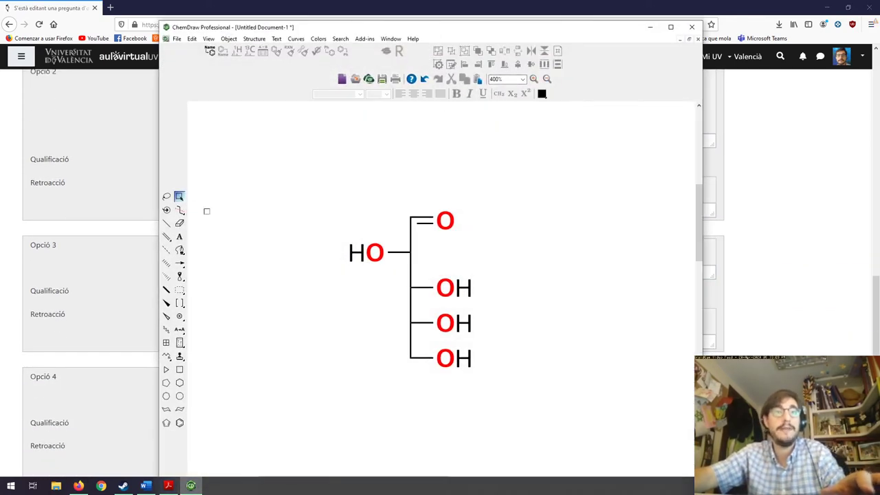
{"action": "left_click_drag", "start_coordinate": [446, 289], "coordinate": [360, 292]}
{"action": "left_click_drag", "start_coordinate": [334, 188], "coordinate": [493, 375]}
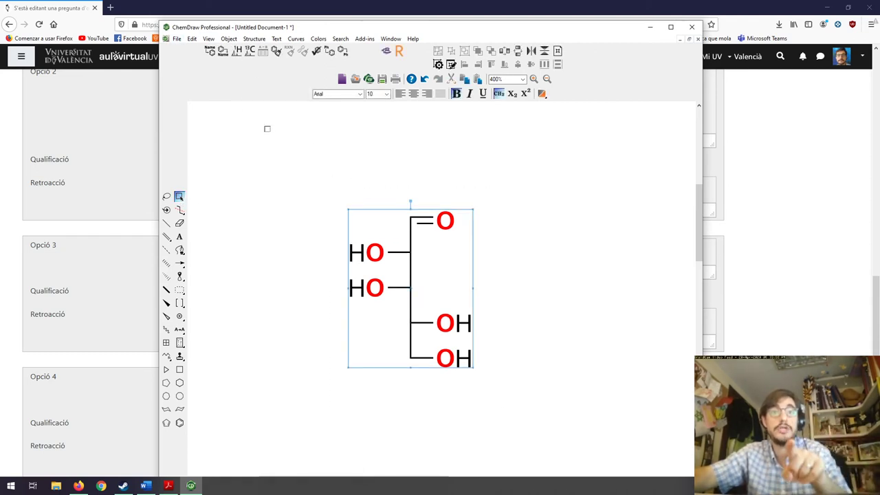
- Save the modified structure as a JPEG image named rib3, accepting that it cannot be reopened in ChemDraw
{"action": "left_click", "coordinate": [177, 40]}
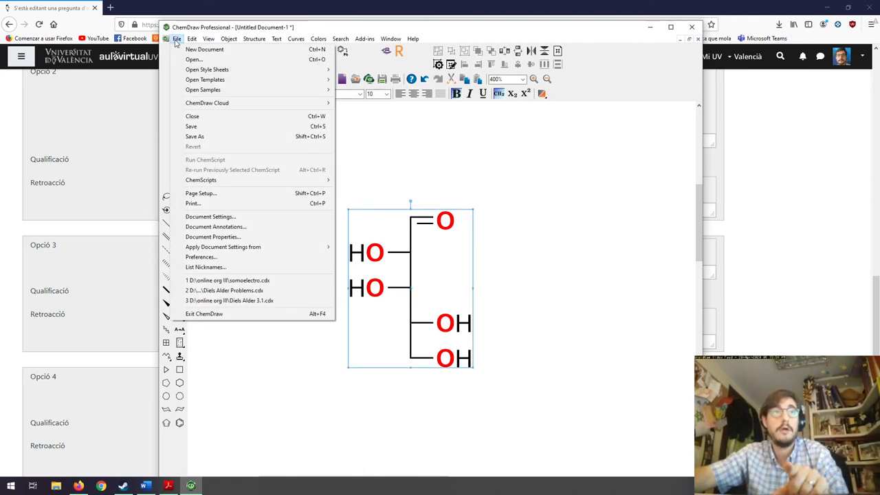
{"action": "left_click", "coordinate": [196, 136]}
{"action": "left_click", "coordinate": [289, 226]}
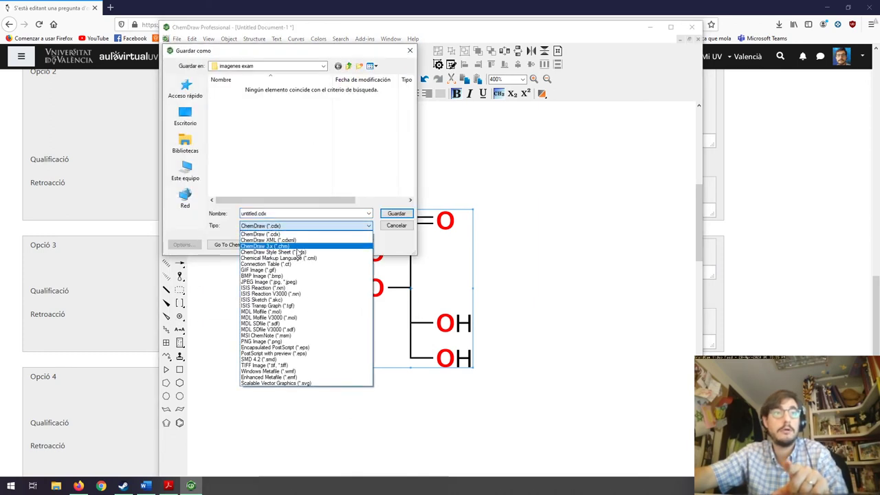
{"action": "left_click", "coordinate": [318, 282]}
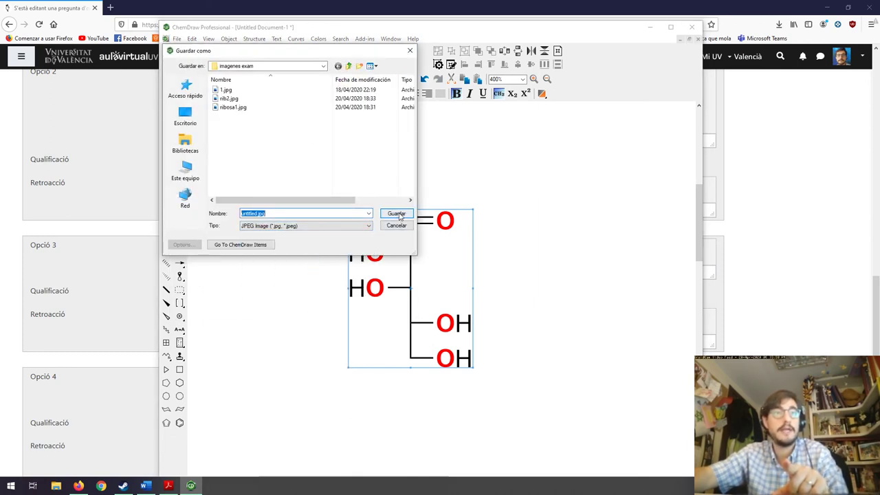
{"action": "type", "text": "rib"}
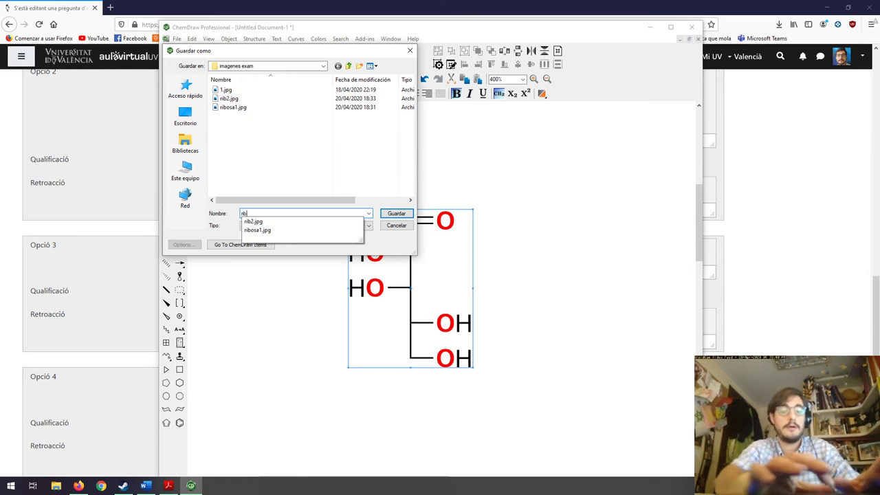
{"action": "type", "text": "3"}
{"action": "key", "text": "Return"}
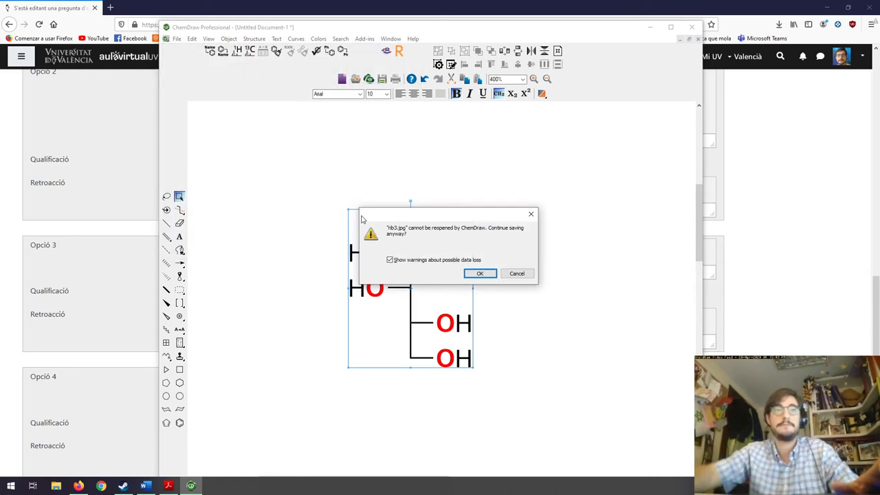
{"action": "left_click", "coordinate": [480, 273]}
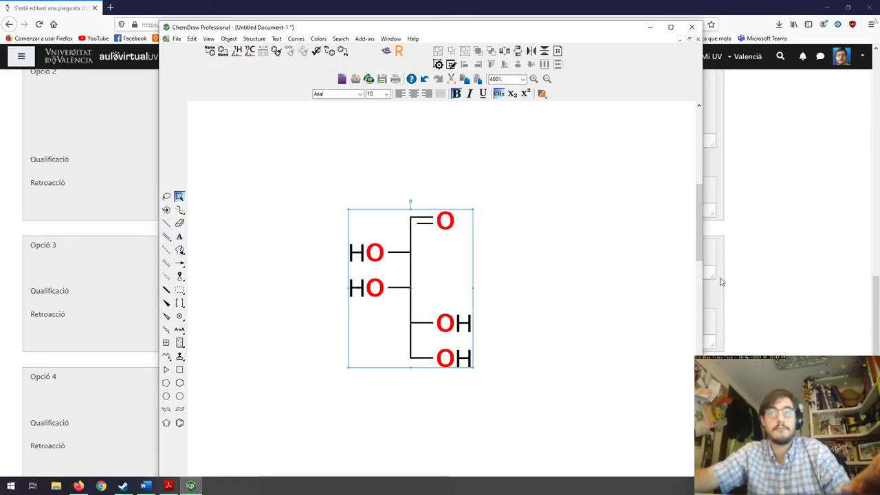
- Switch to the Moodle question form, upload rib3.jpg with no description required, and save the image into answer option 3
{"action": "left_click", "coordinate": [78, 485]}
{"action": "left_click", "coordinate": [247, 272]}
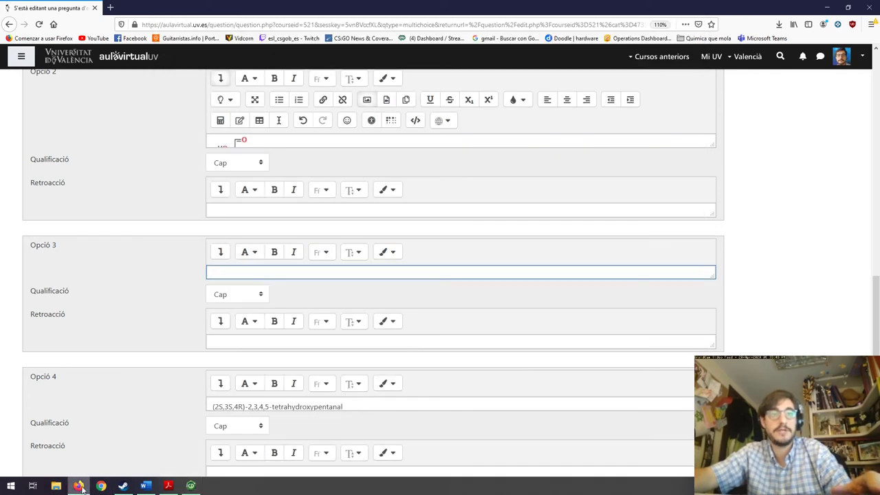
{"action": "left_click", "coordinate": [221, 252]}
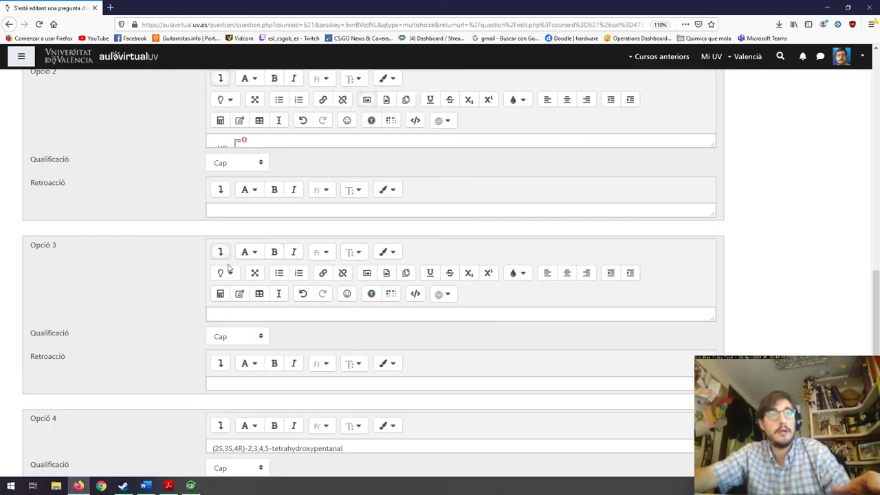
{"action": "left_click", "coordinate": [367, 274]}
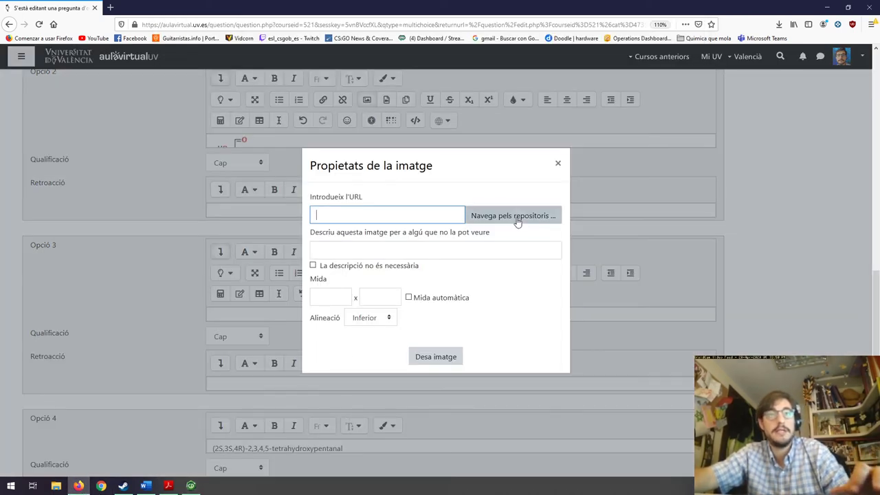
{"action": "left_click", "coordinate": [516, 220]}
{"action": "left_click", "coordinate": [366, 235]}
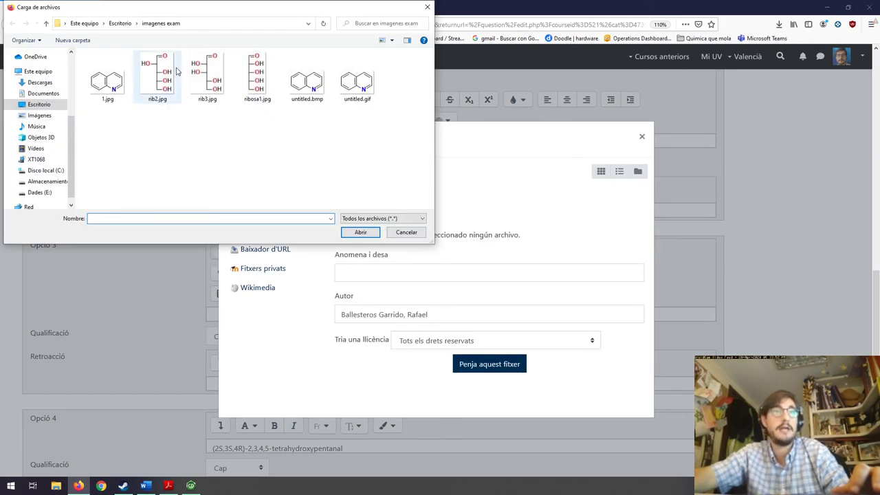
{"action": "left_click", "coordinate": [218, 69]}
{"action": "left_click", "coordinate": [370, 236]}
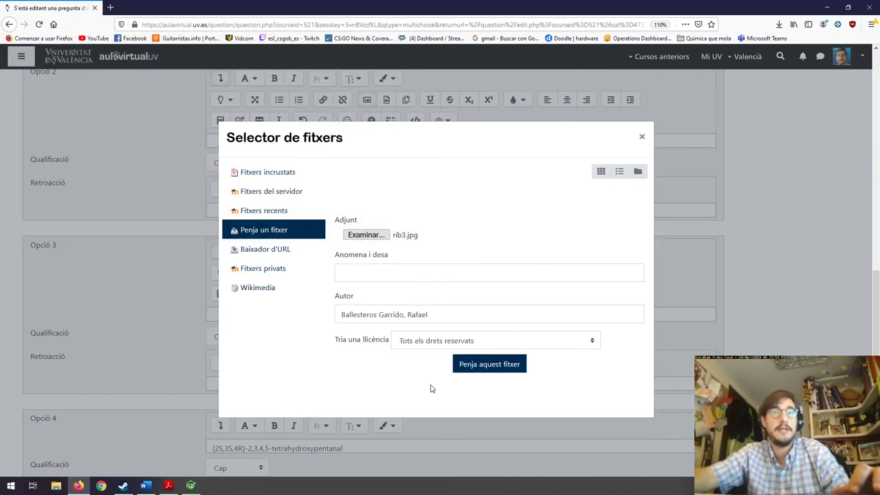
{"action": "left_click", "coordinate": [493, 365]}
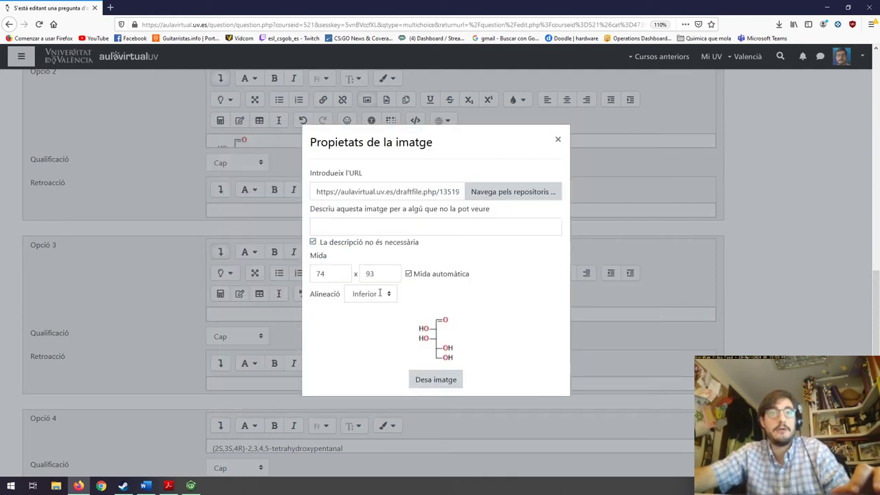
{"action": "left_click", "coordinate": [448, 384]}
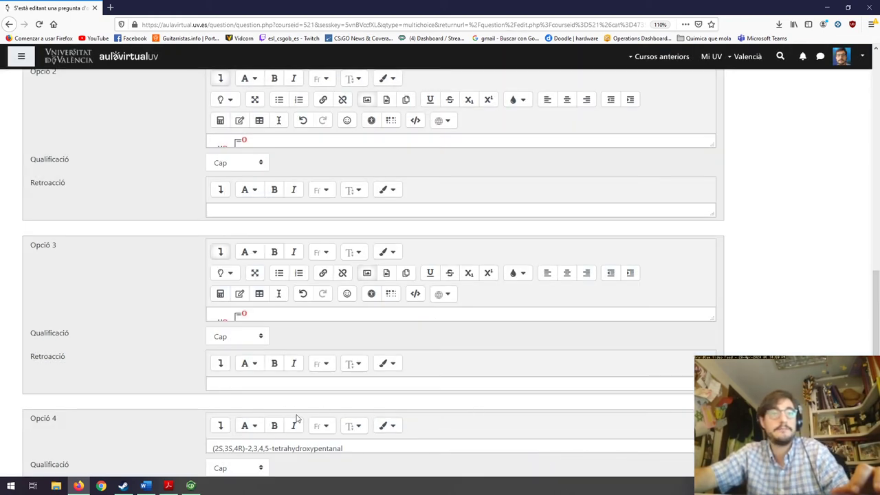
- Remove the existing name (2S,3S,4R)-2,3,4,5-tetrahydroxypentanal from answer option 4
{"action": "scroll", "coordinate": [297, 418], "scroll_direction": "down", "scroll_amount": 1}
{"action": "key", "text": "ctrl+a"}
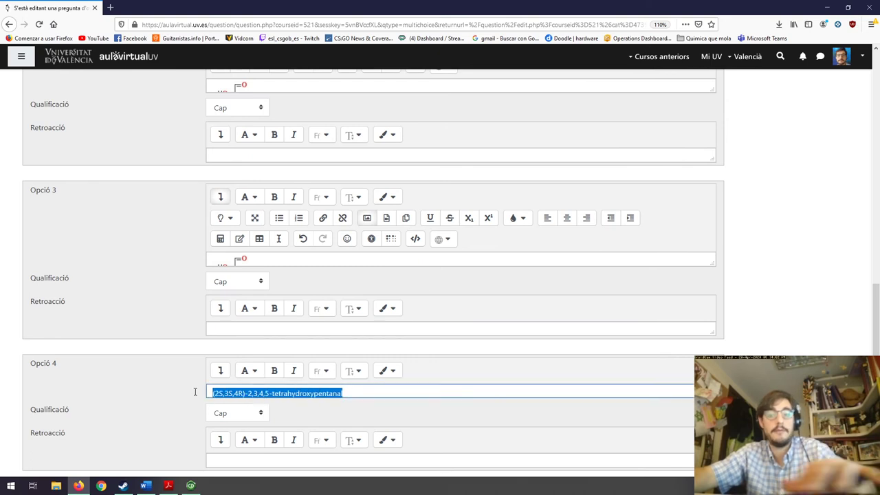
{"action": "key", "text": "ctrl+x"}
- Switch to ChemDraw and flip the first two OH groups below the aldehyde to the chain's right side and the third to its left
{"action": "left_click", "coordinate": [191, 485]}
{"action": "left_click", "coordinate": [332, 332]}
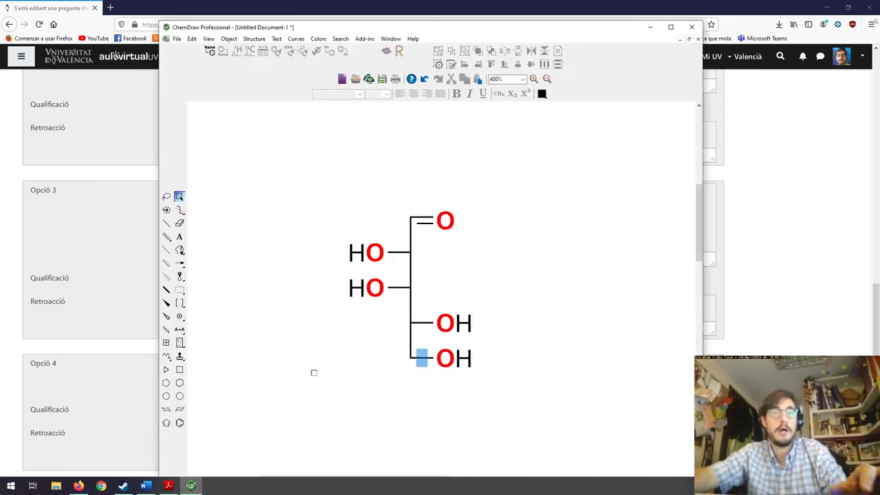
{"action": "left_click_drag", "start_coordinate": [365, 252], "coordinate": [453, 252]}
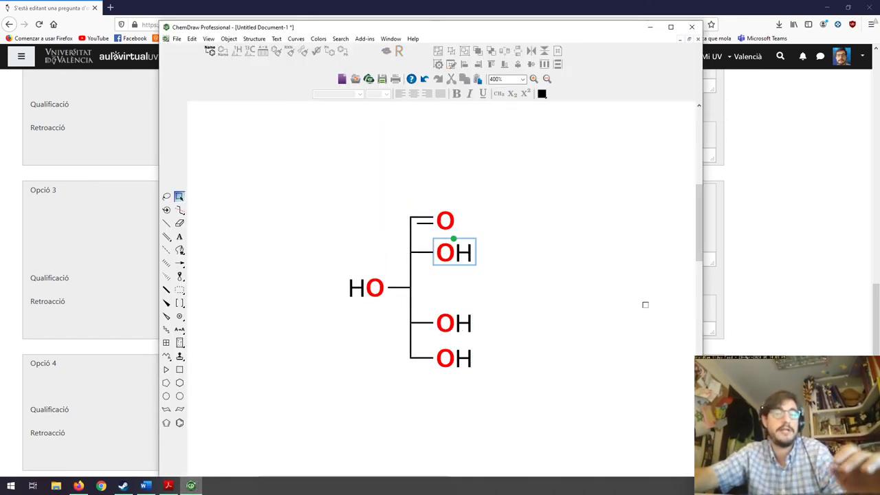
{"action": "left_click_drag", "start_coordinate": [367, 289], "coordinate": [455, 288]}
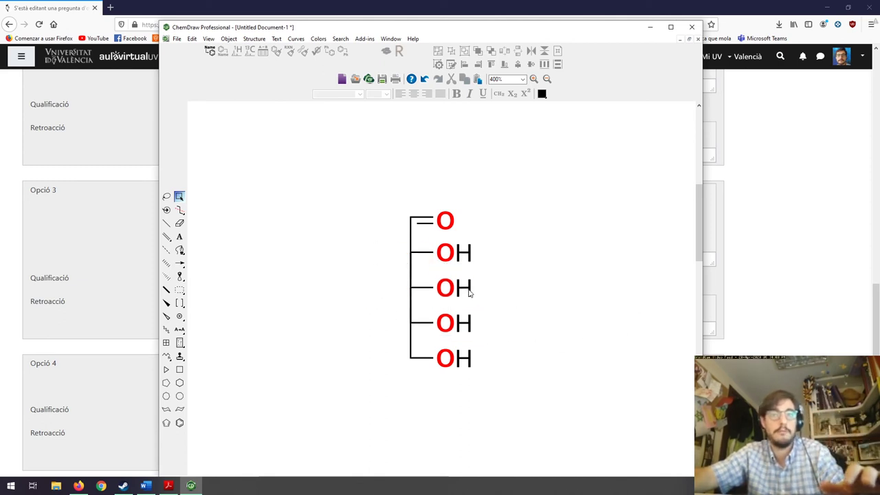
{"action": "left_click_drag", "start_coordinate": [452, 335], "coordinate": [365, 335]}
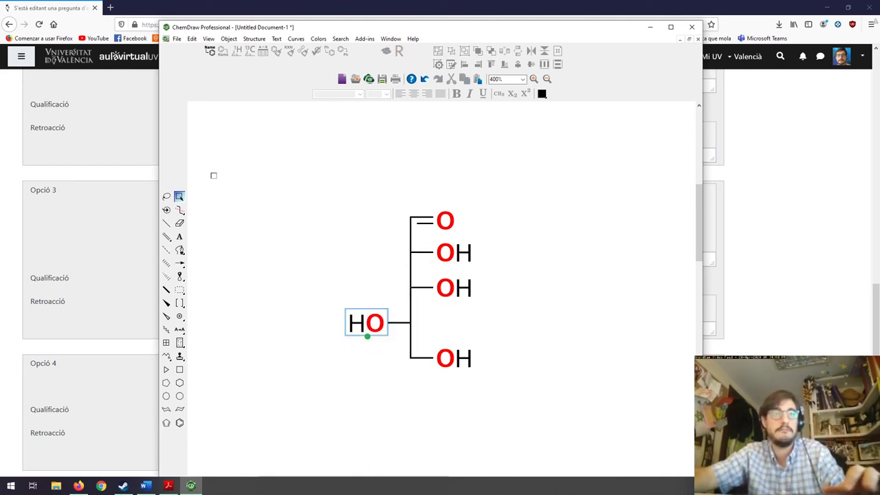
- Select the whole structure and save it as a JPEG image named rib4, accepting that it cannot be reopened in ChemDraw
{"action": "left_click", "coordinate": [176, 38]}
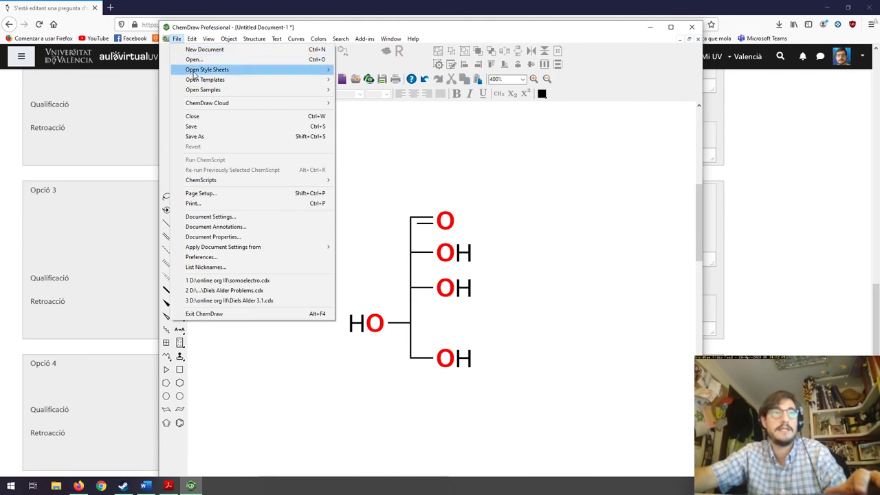
{"action": "key", "text": "Escape"}
{"action": "left_click_drag", "start_coordinate": [335, 181], "coordinate": [473, 365]}
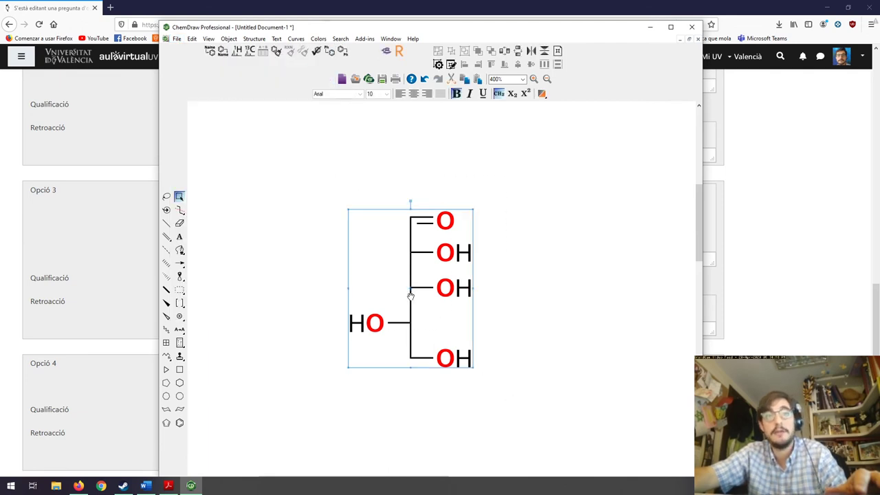
{"action": "left_click", "coordinate": [177, 39]}
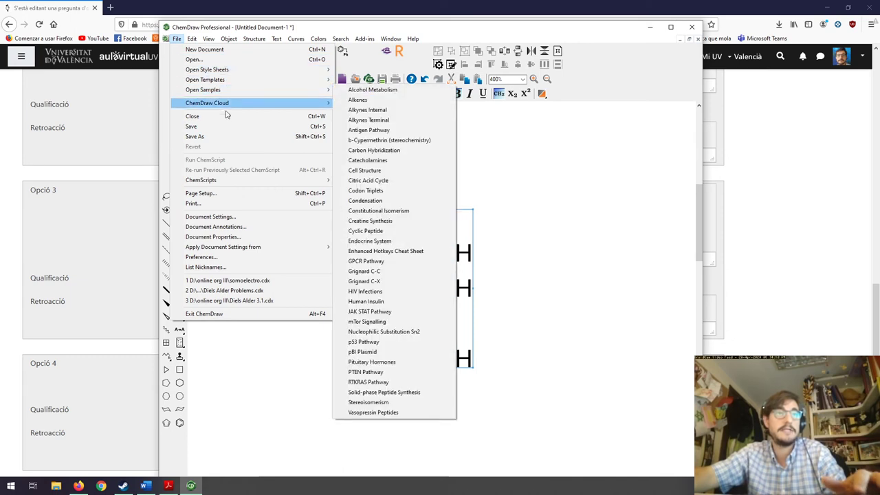
{"action": "left_click", "coordinate": [211, 137]}
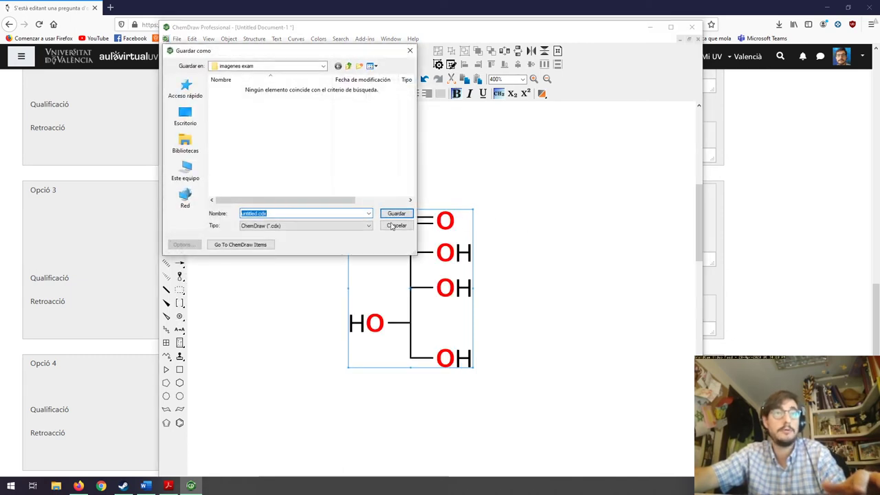
{"action": "left_click", "coordinate": [368, 225]}
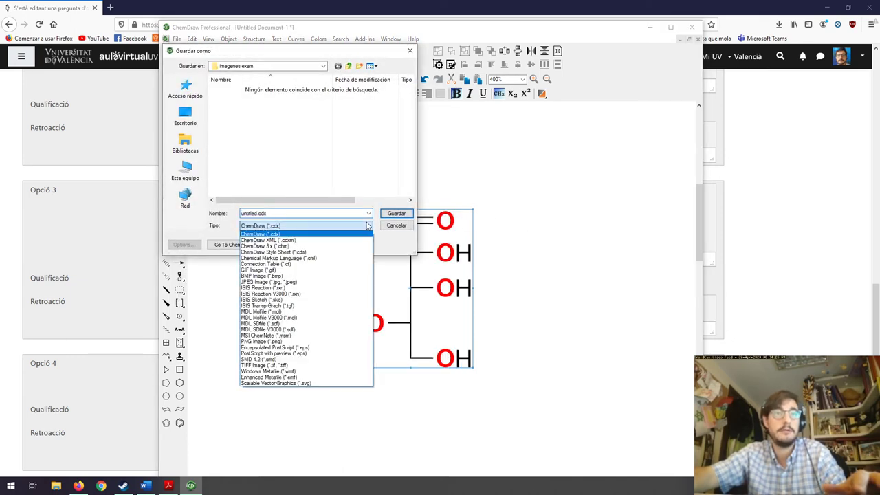
{"action": "left_click", "coordinate": [365, 281]}
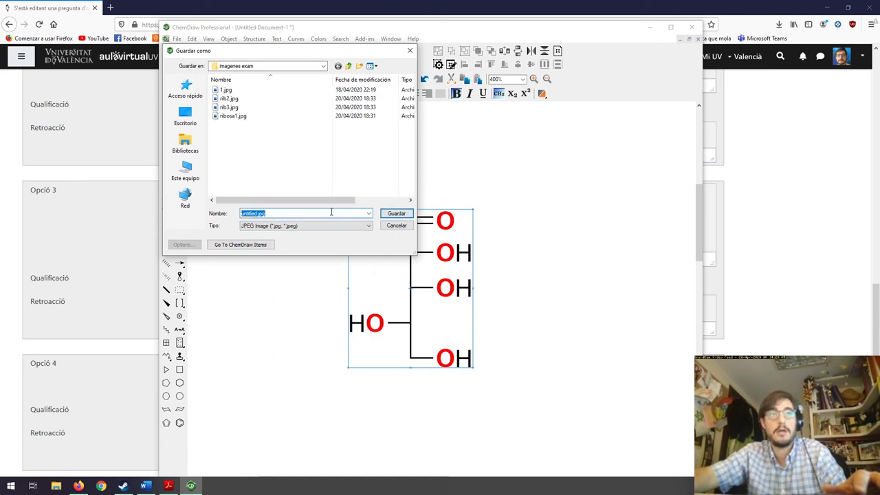
{"action": "type", "text": "rib4"}
{"action": "key", "text": "Return"}
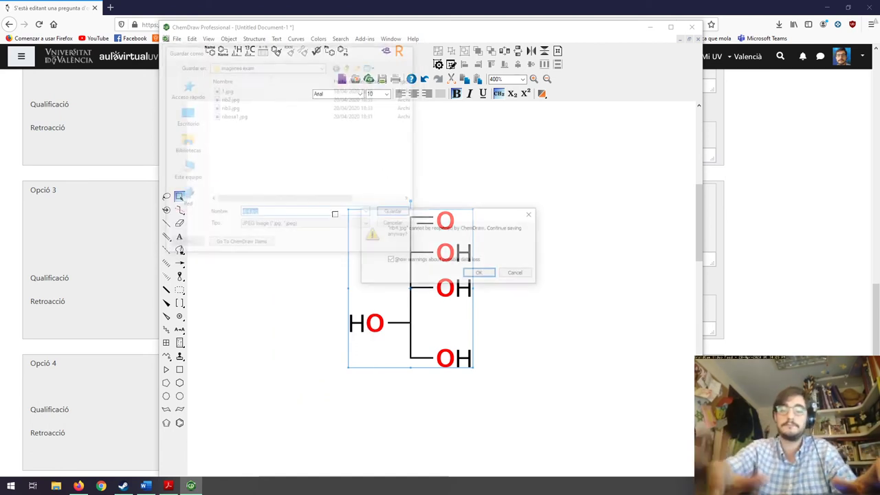
{"action": "left_click", "coordinate": [474, 272]}
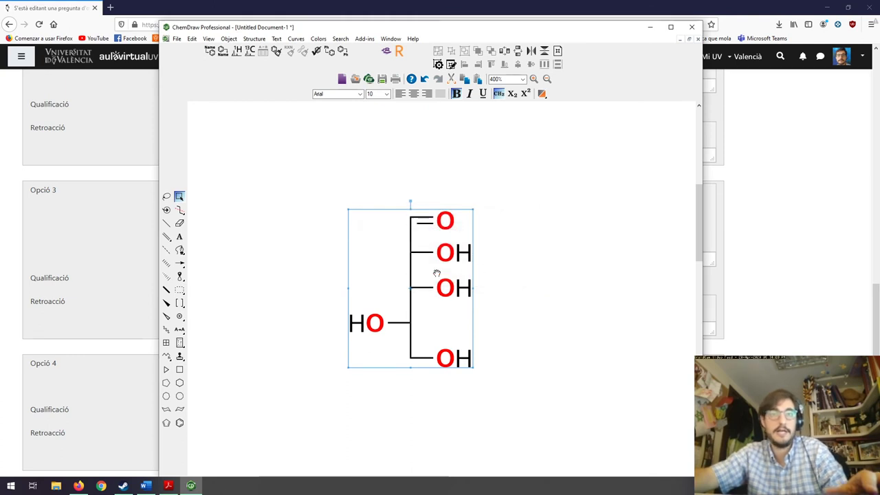
- Return to the Moodle question form, upload rib4.jpg, and save the image into answer option 4
{"action": "left_click", "coordinate": [761, 314]}
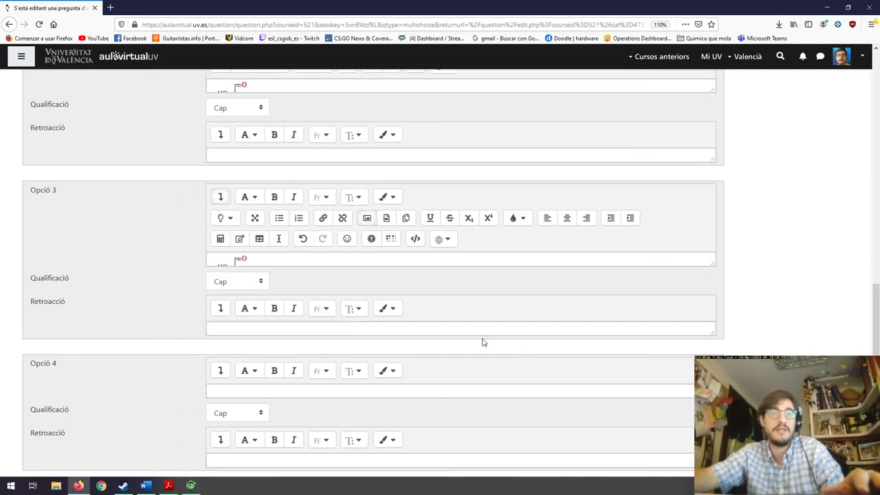
{"action": "left_click", "coordinate": [220, 372]}
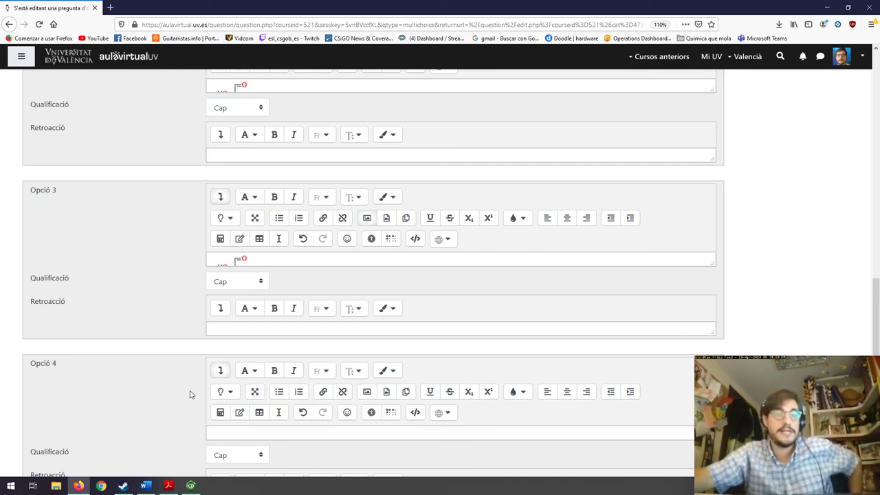
{"action": "left_click", "coordinate": [370, 395]}
{"action": "left_click", "coordinate": [513, 214]}
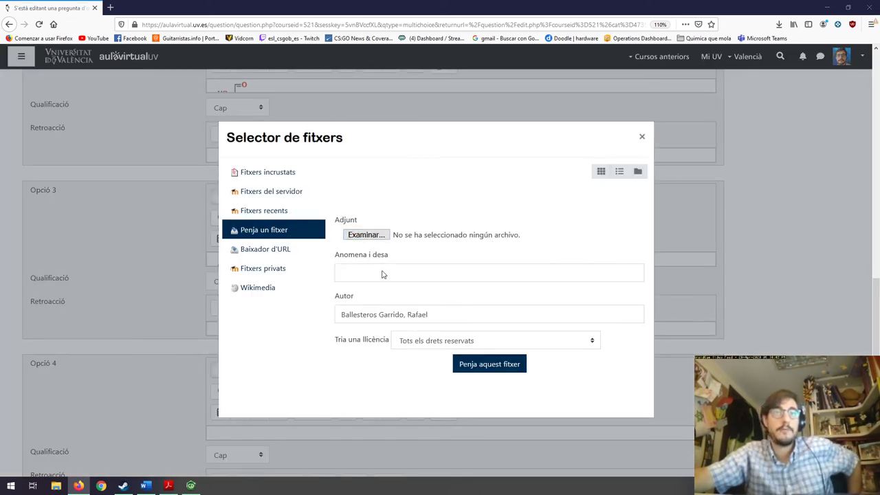
{"action": "left_click", "coordinate": [366, 234]}
{"action": "left_click", "coordinate": [258, 77]}
{"action": "left_click", "coordinate": [360, 232]}
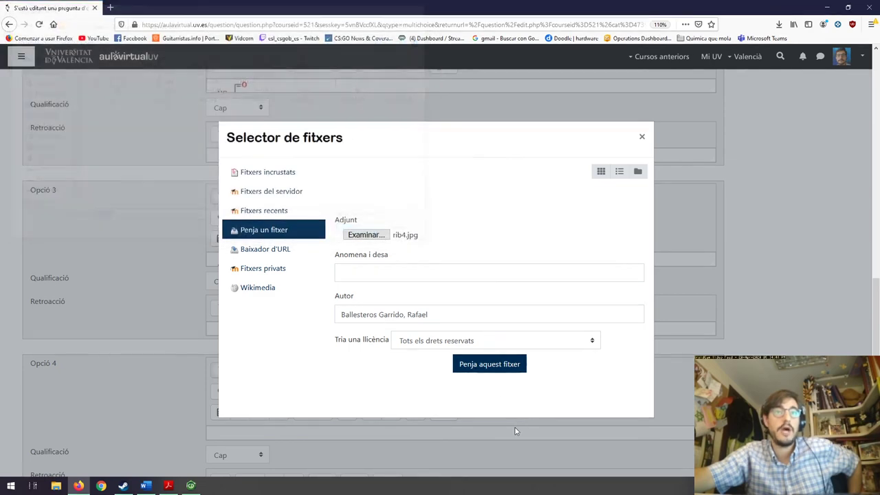
{"action": "left_click", "coordinate": [491, 366]}
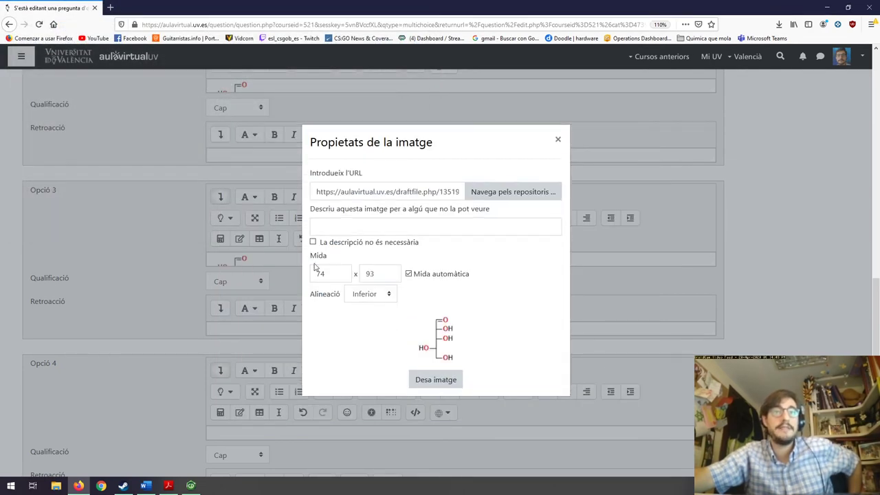
{"action": "left_click", "coordinate": [440, 383]}
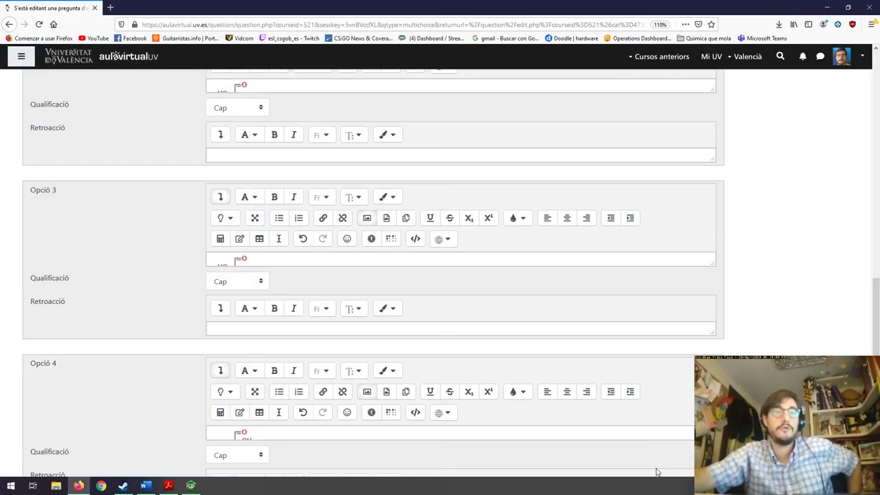
- Save the question's changes and preview the Ribosa question from the question bank in a maximized window
{"action": "scroll", "coordinate": [497, 410], "scroll_direction": "down", "scroll_amount": 5}
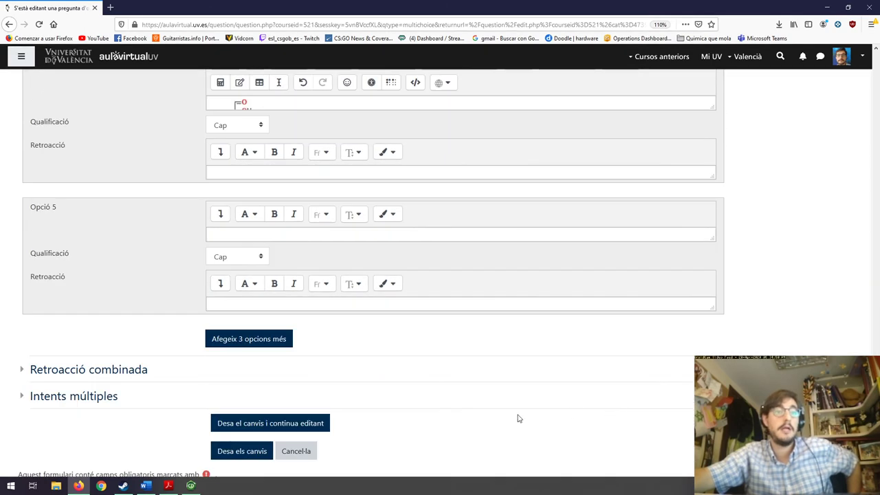
{"action": "left_click", "coordinate": [246, 455]}
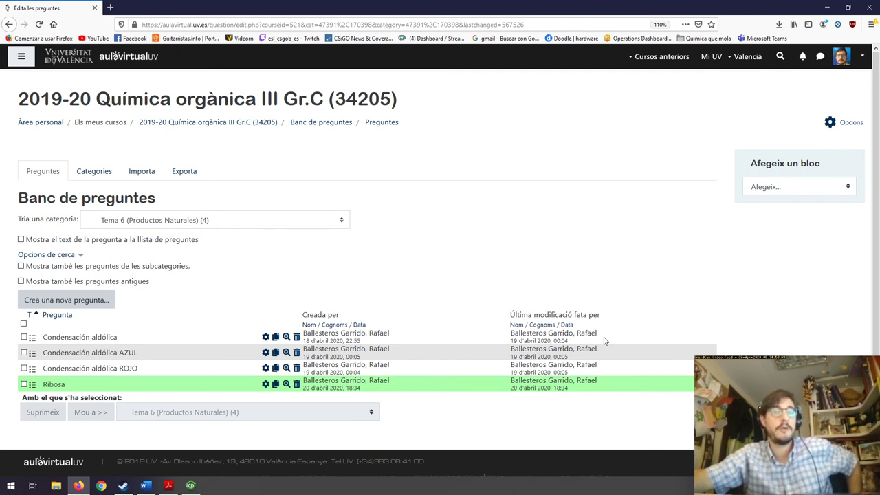
{"action": "left_click", "coordinate": [24, 385]}
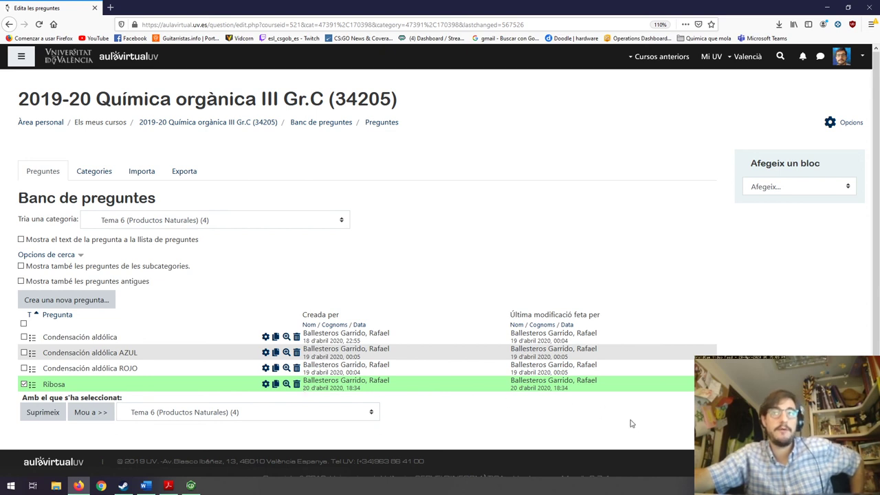
{"action": "left_click", "coordinate": [286, 384]}
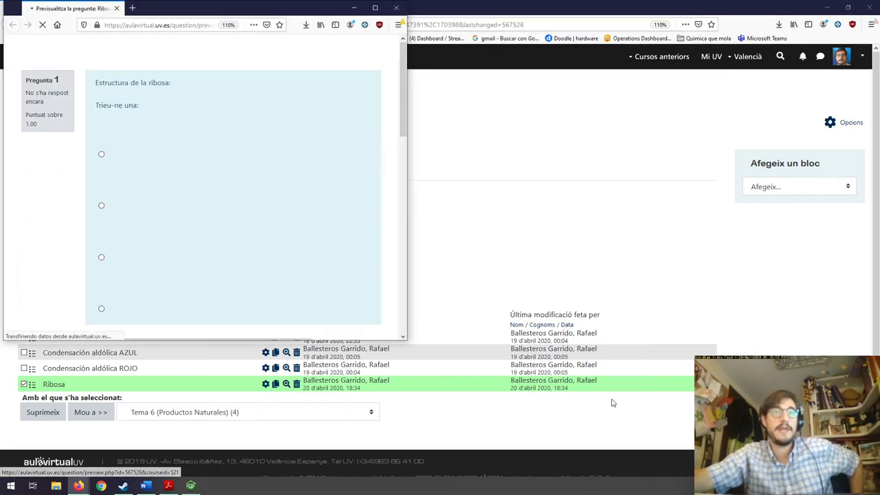
{"action": "left_click", "coordinate": [375, 8]}
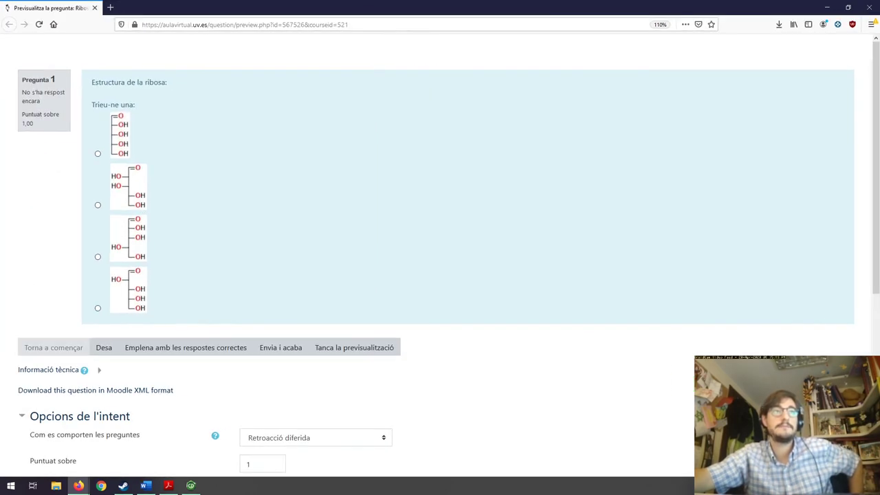